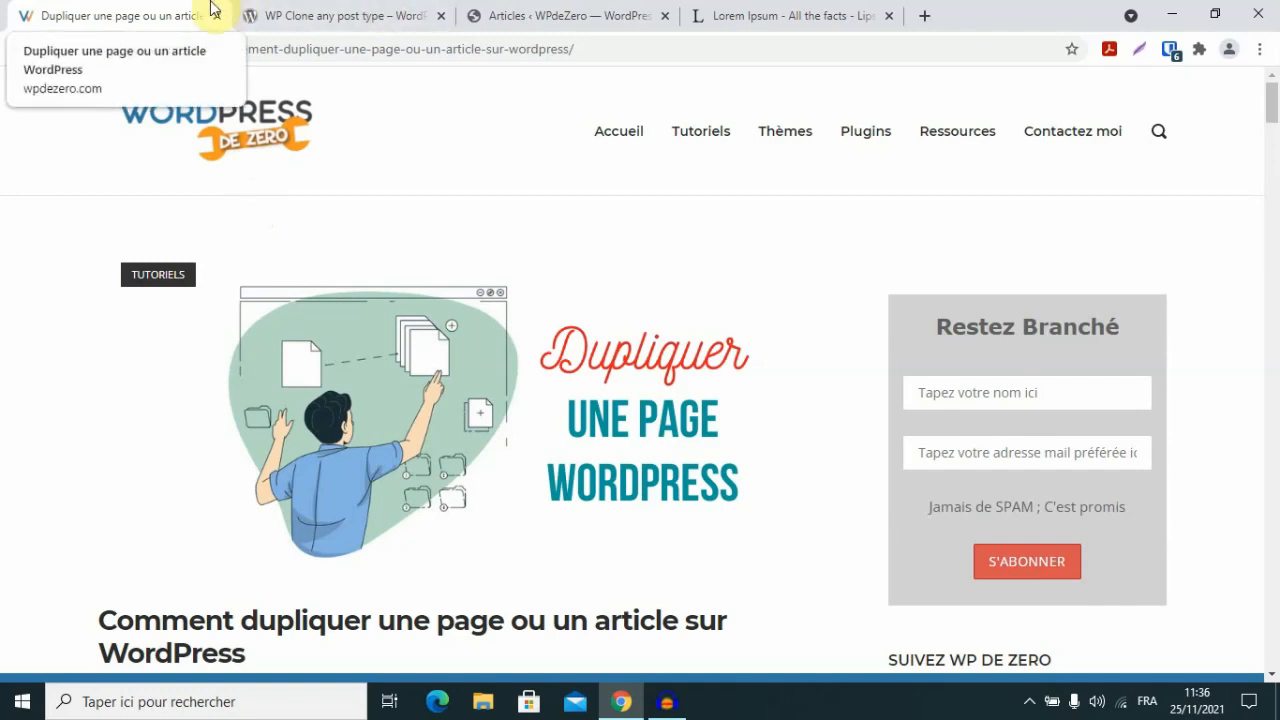
# - Examine the WP Clone any post type plugin page and look through the site's full list of articles
pyautogui.click(322, 15)
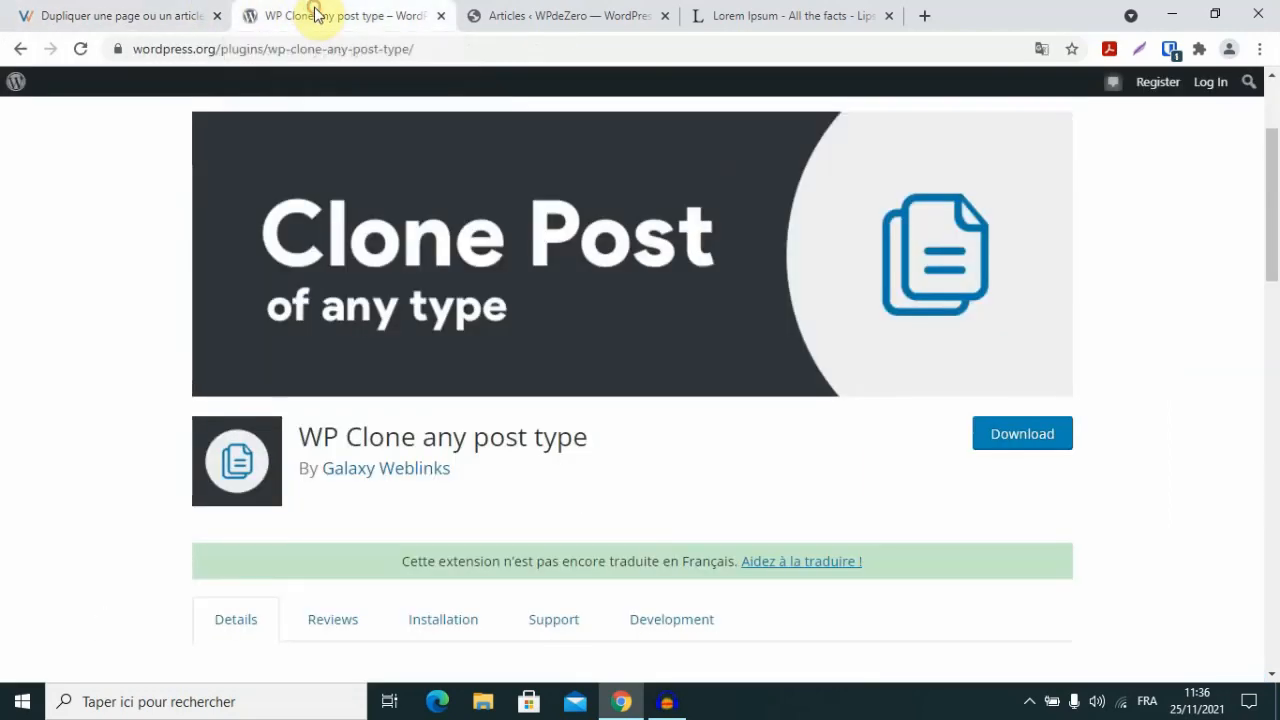
pyautogui.click(551, 15)
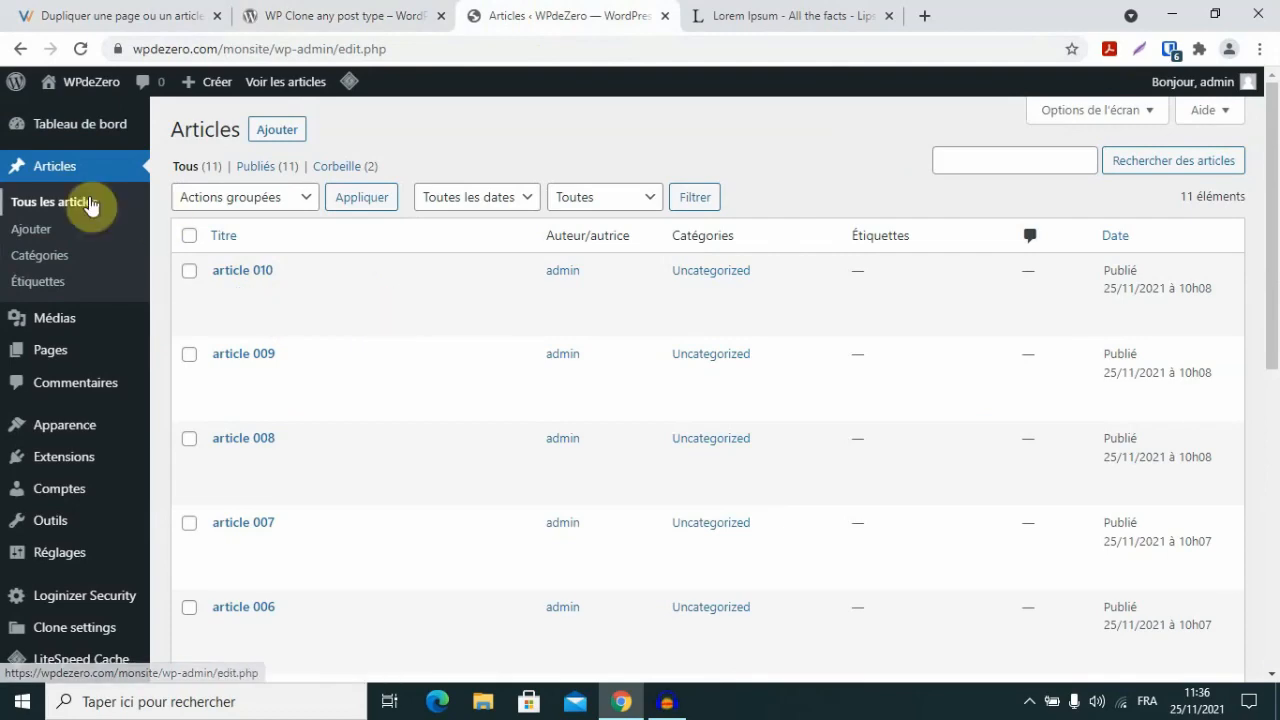
pyautogui.scroll(-6, 450, 345)
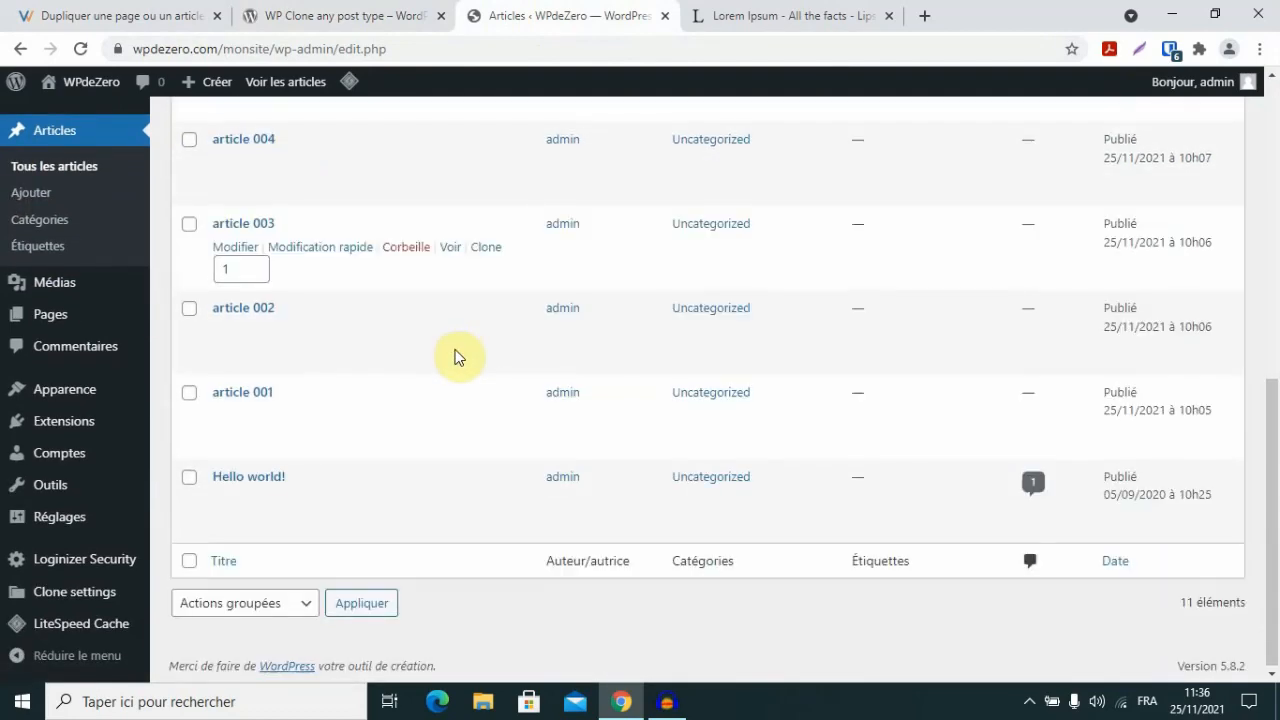
pyautogui.scroll(5, 400, 409)
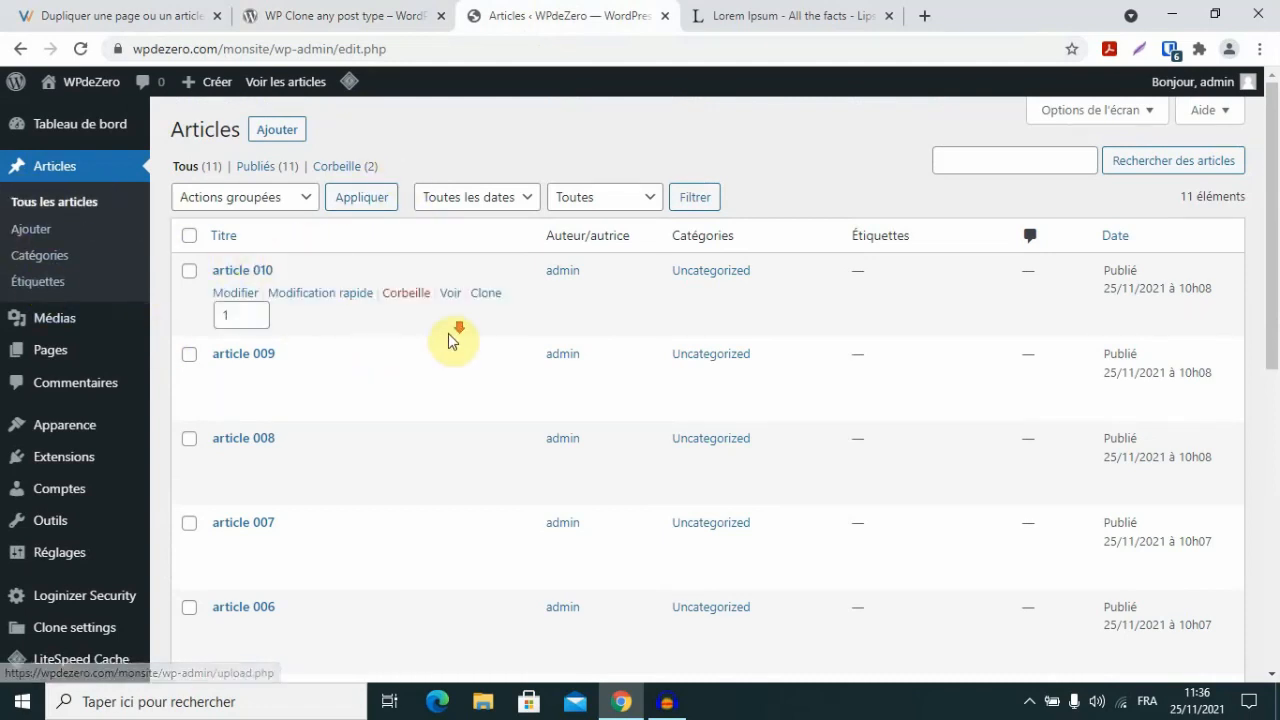
pyautogui.scroll(-2, 452, 340)
pyautogui.scroll(-5, 455, 348)
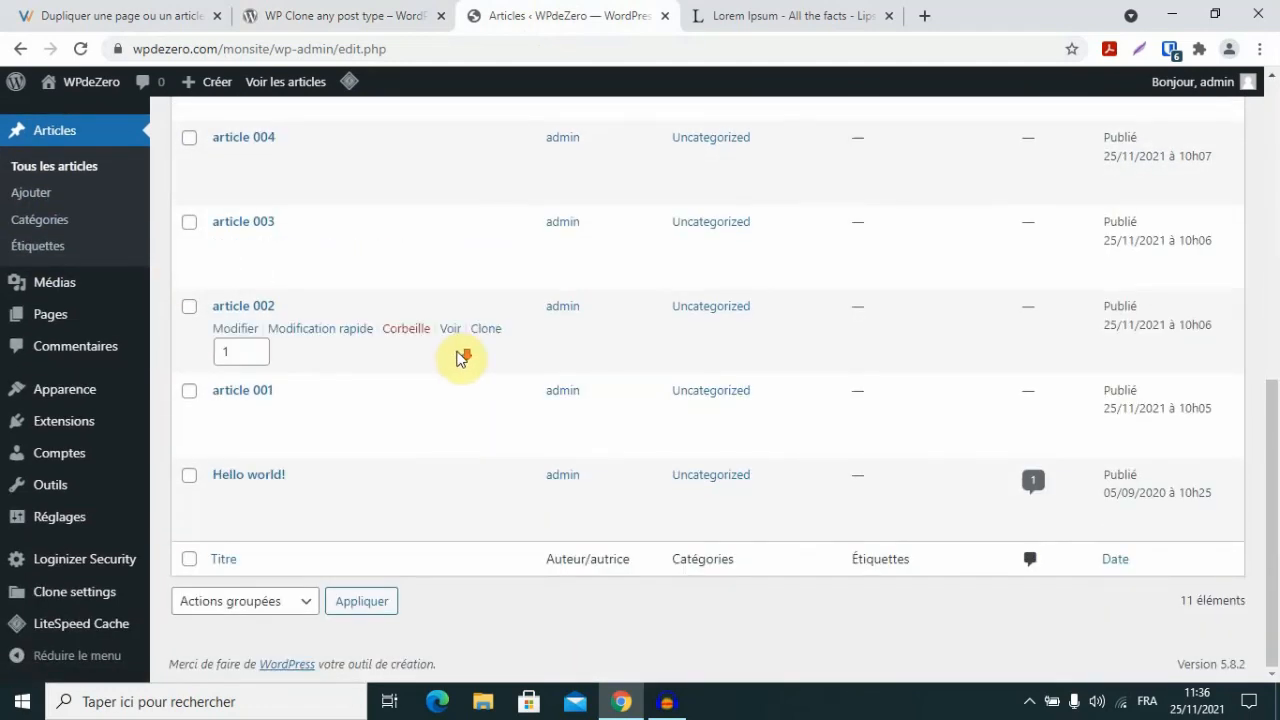
pyautogui.scroll(7, 400, 415)
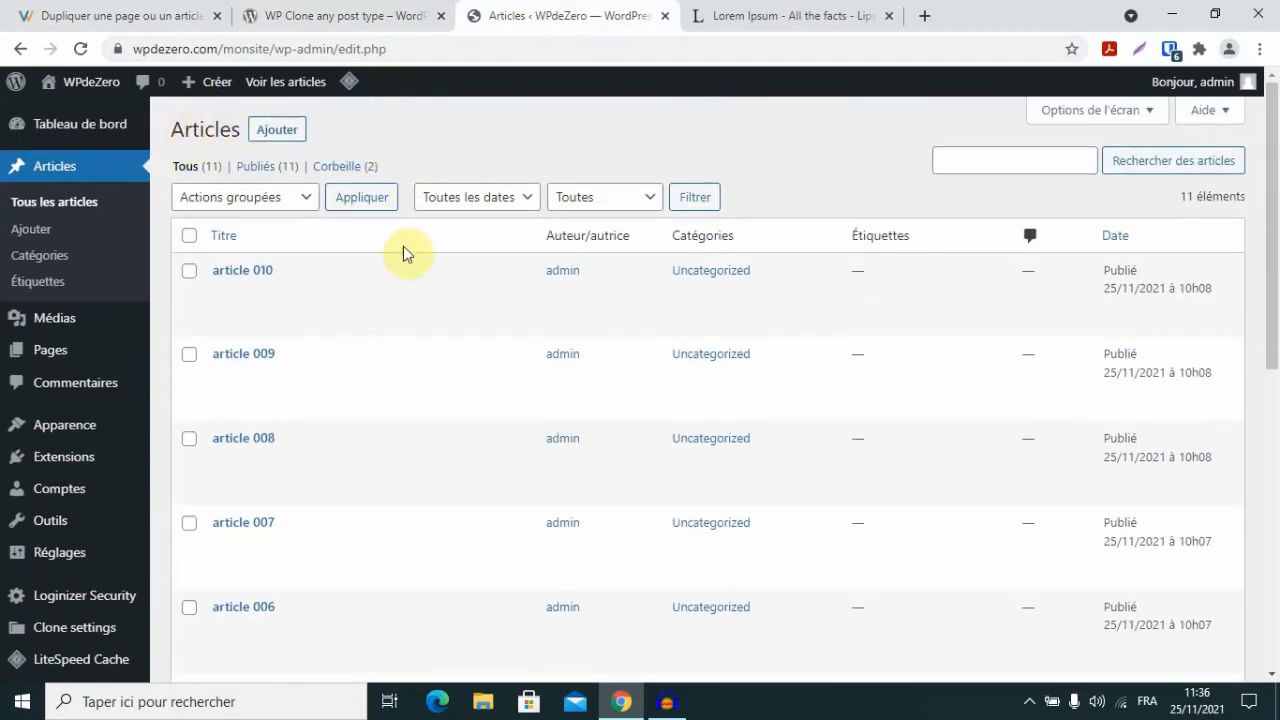
pyautogui.scroll(-4, 470, 325)
pyautogui.scroll(-3, 470, 325)
pyautogui.scroll(7, 471, 325)
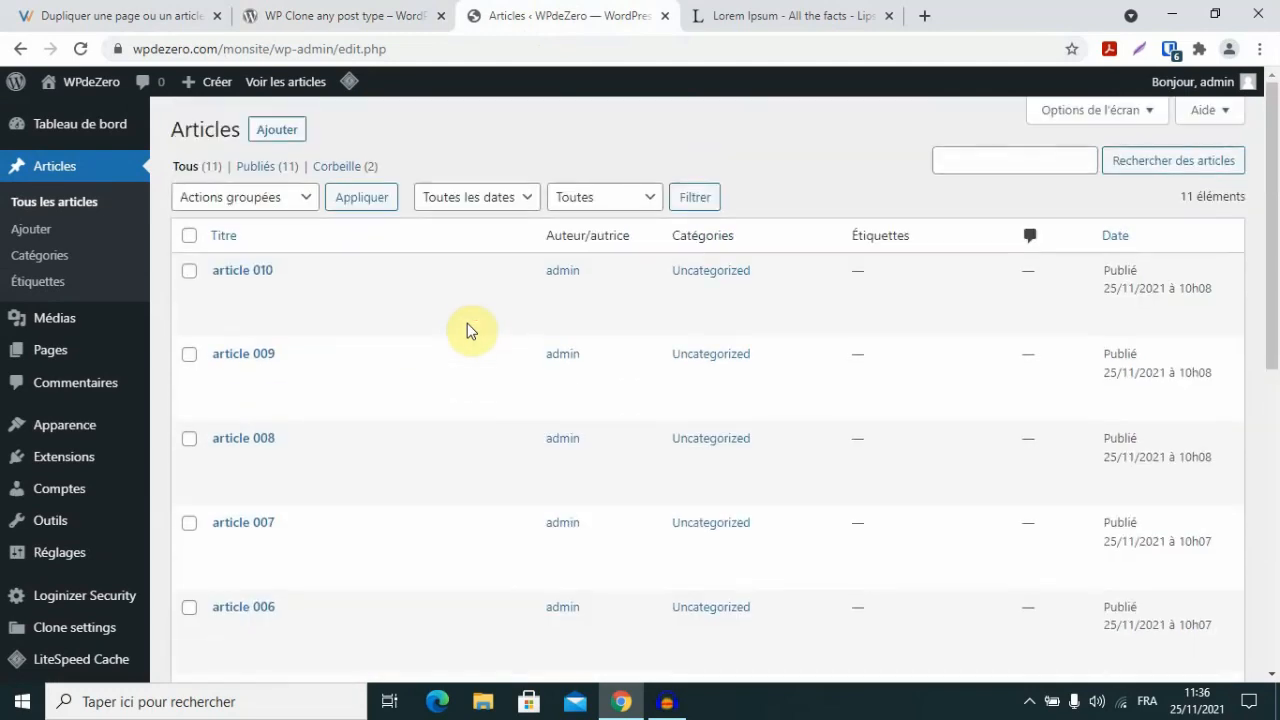
# - Open article 001 for editing from the list of all articles and copy its entire content
pyautogui.click(94, 126)
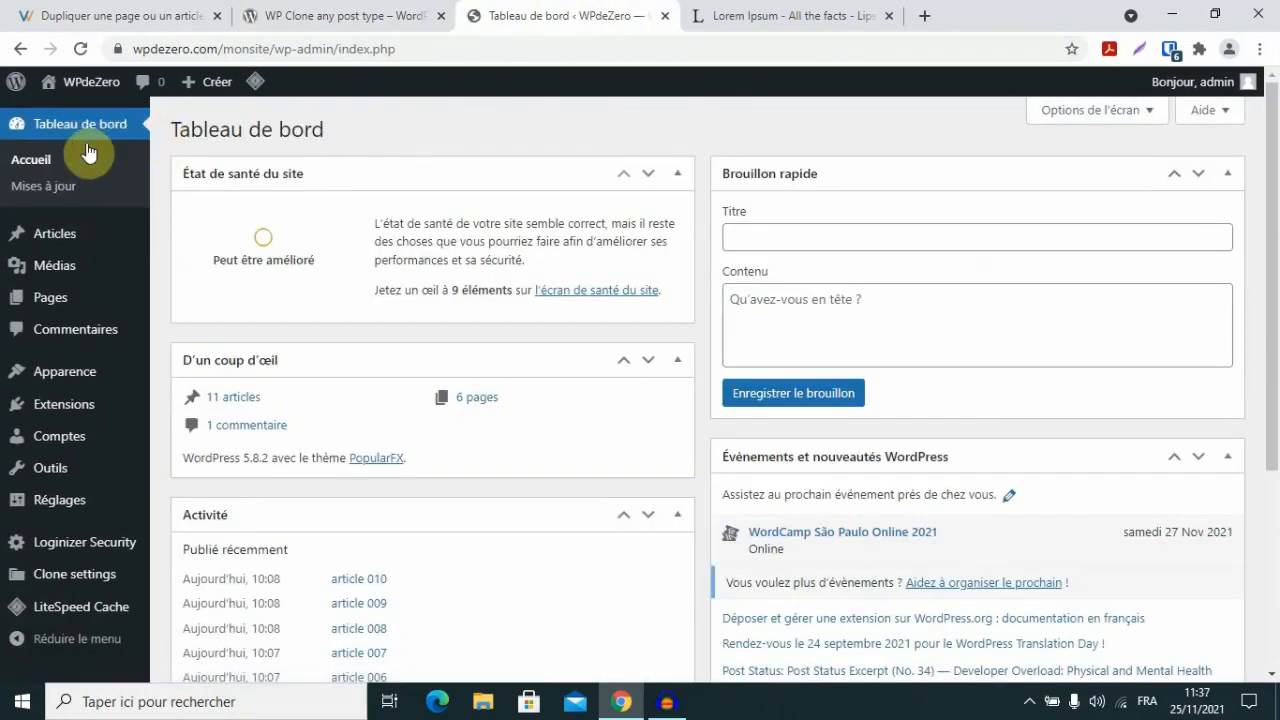
pyautogui.moveTo(141, 227)
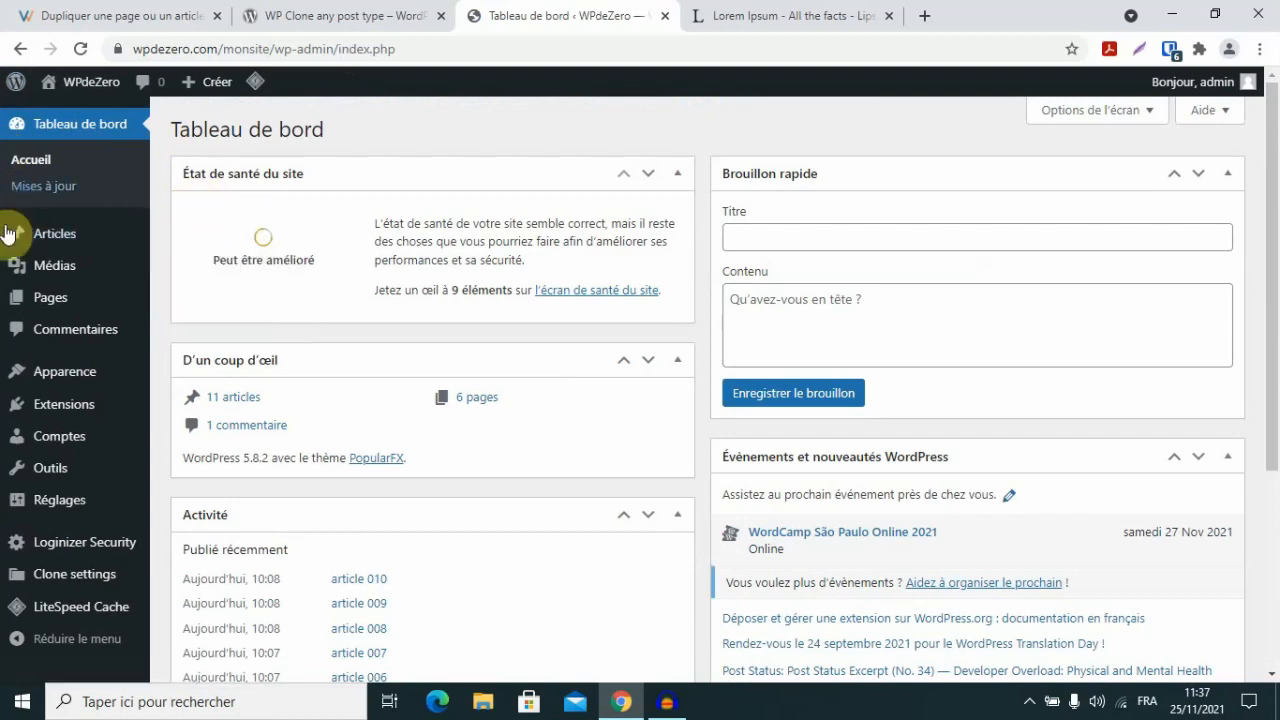
pyautogui.moveTo(73, 245)
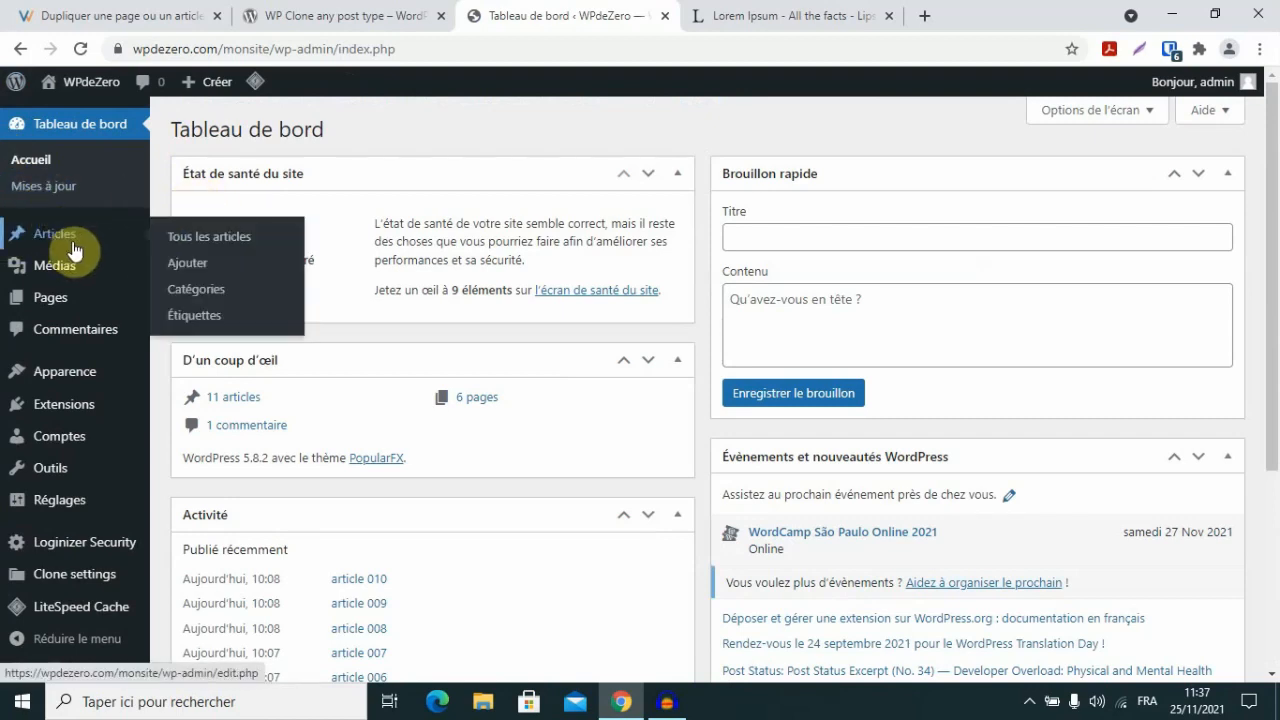
pyautogui.click(182, 237)
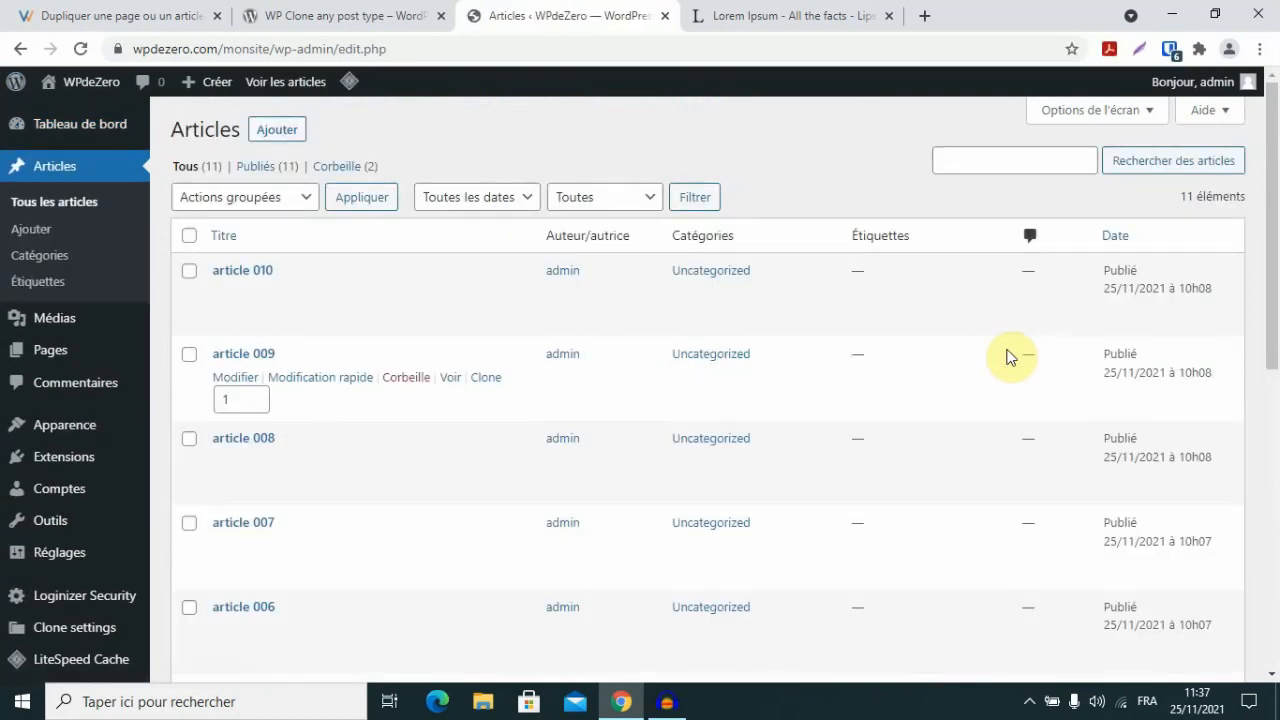
pyautogui.scroll(-3, 485, 405)
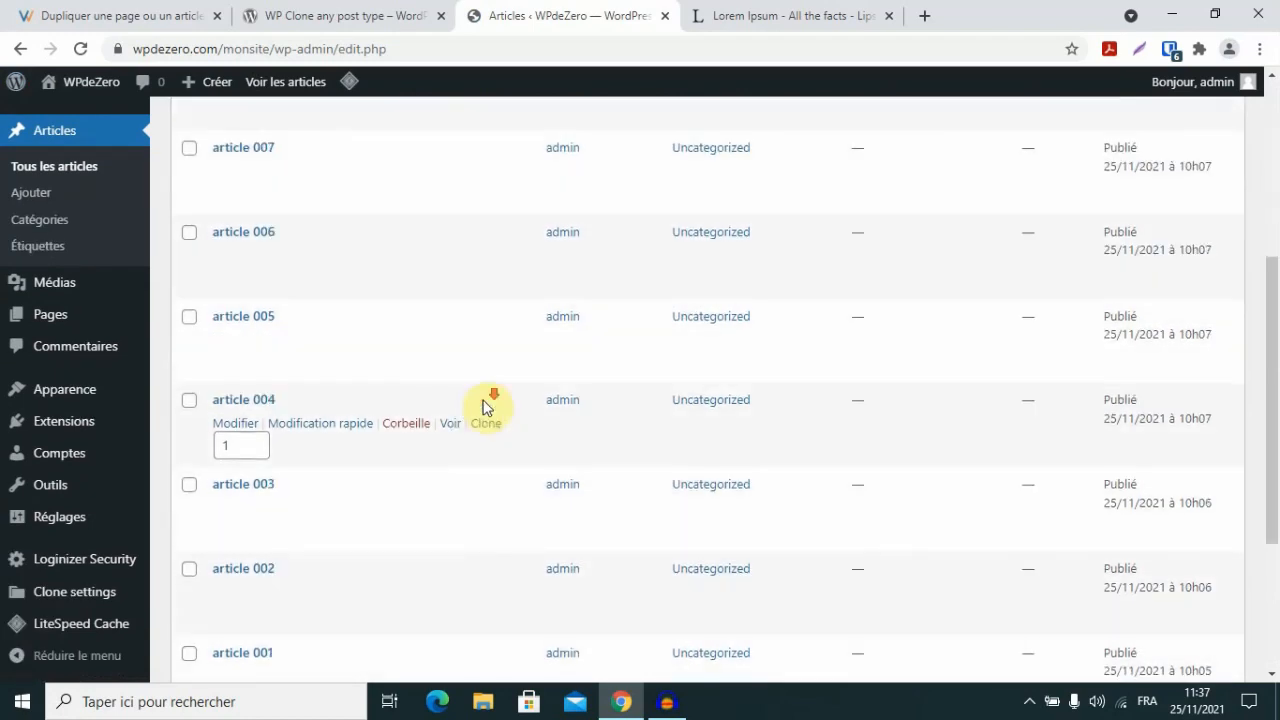
pyautogui.scroll(-3, 485, 405)
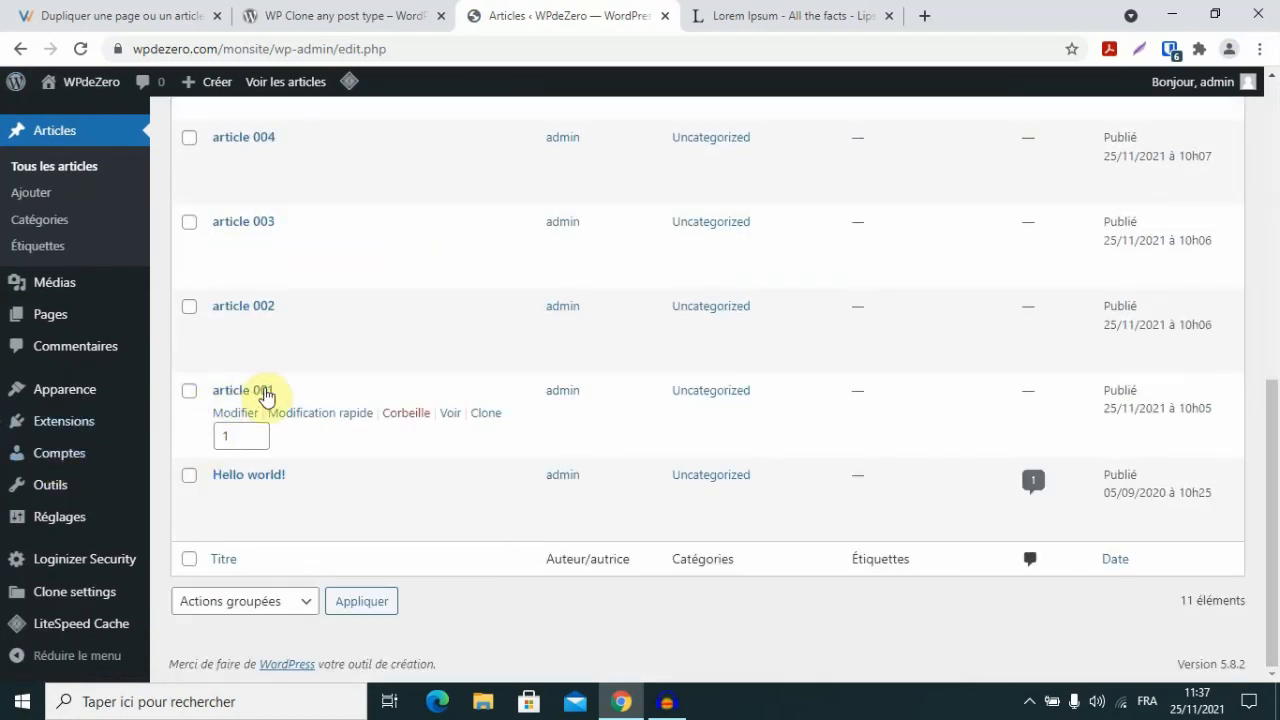
pyautogui.click(240, 418)
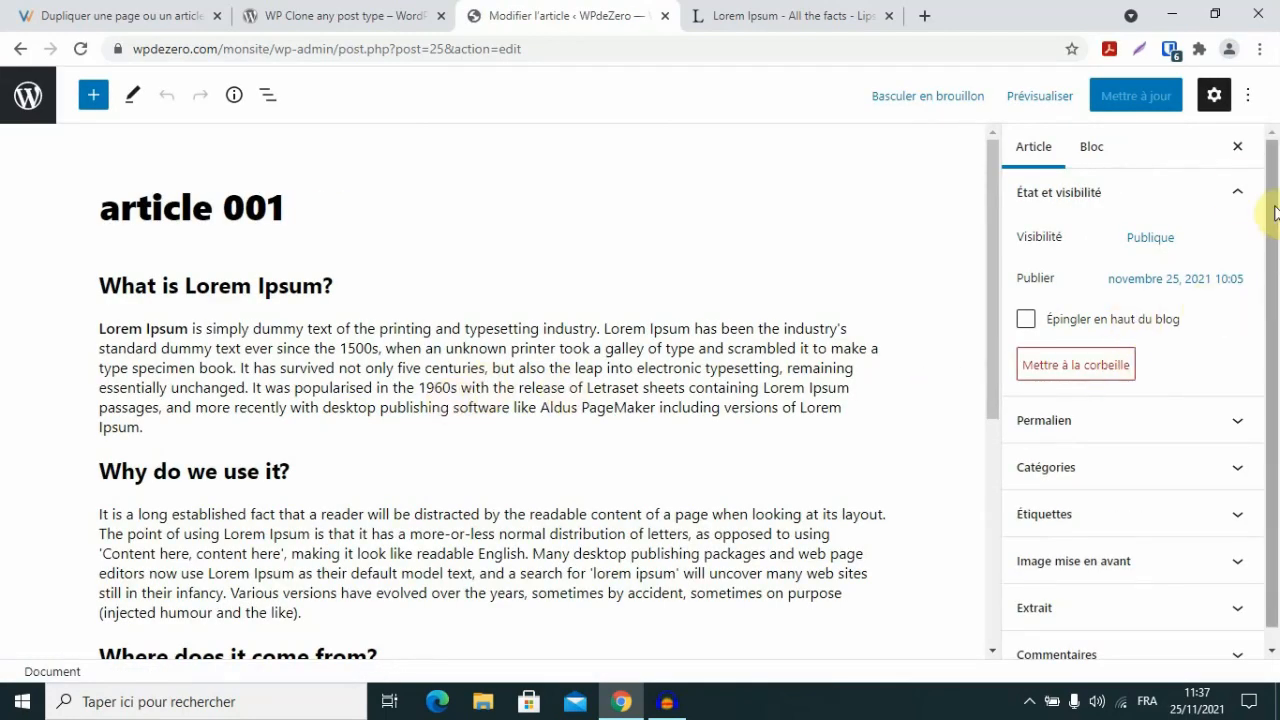
pyautogui.click(1248, 97)
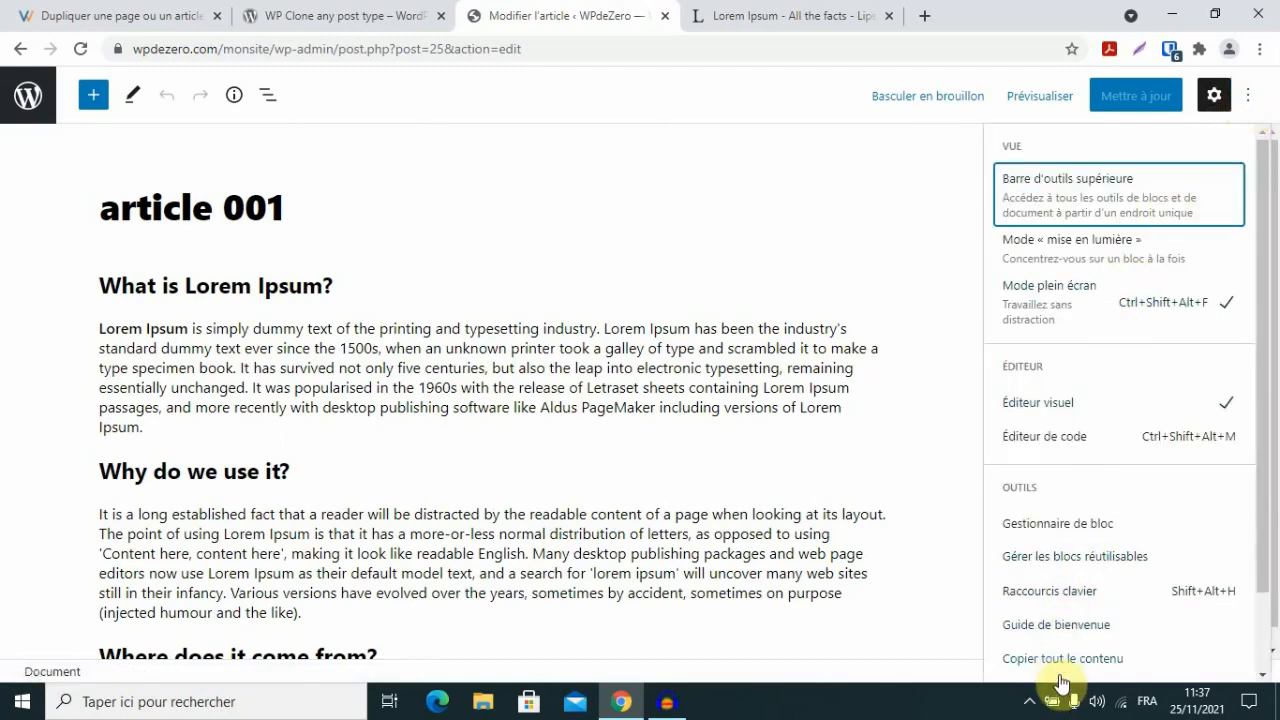
pyautogui.click(1066, 664)
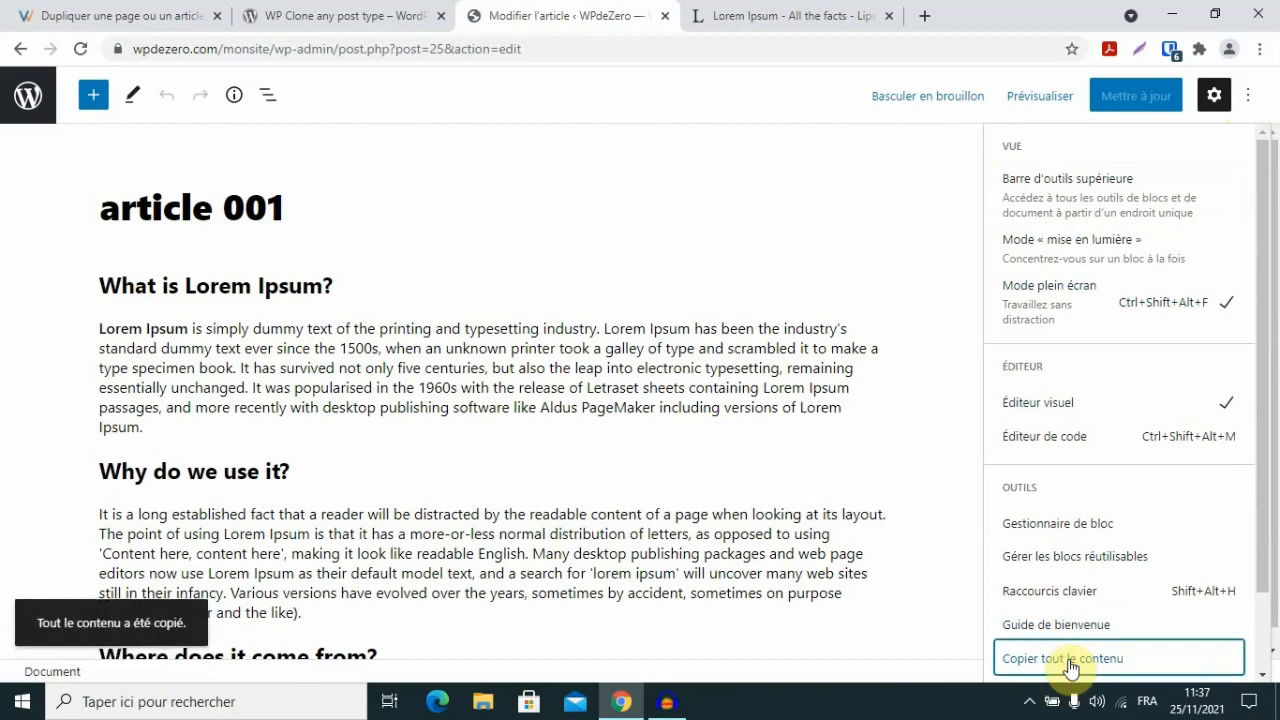
# - Leave article 001 and create a new article titled "hello world"
pyautogui.click(30, 100)
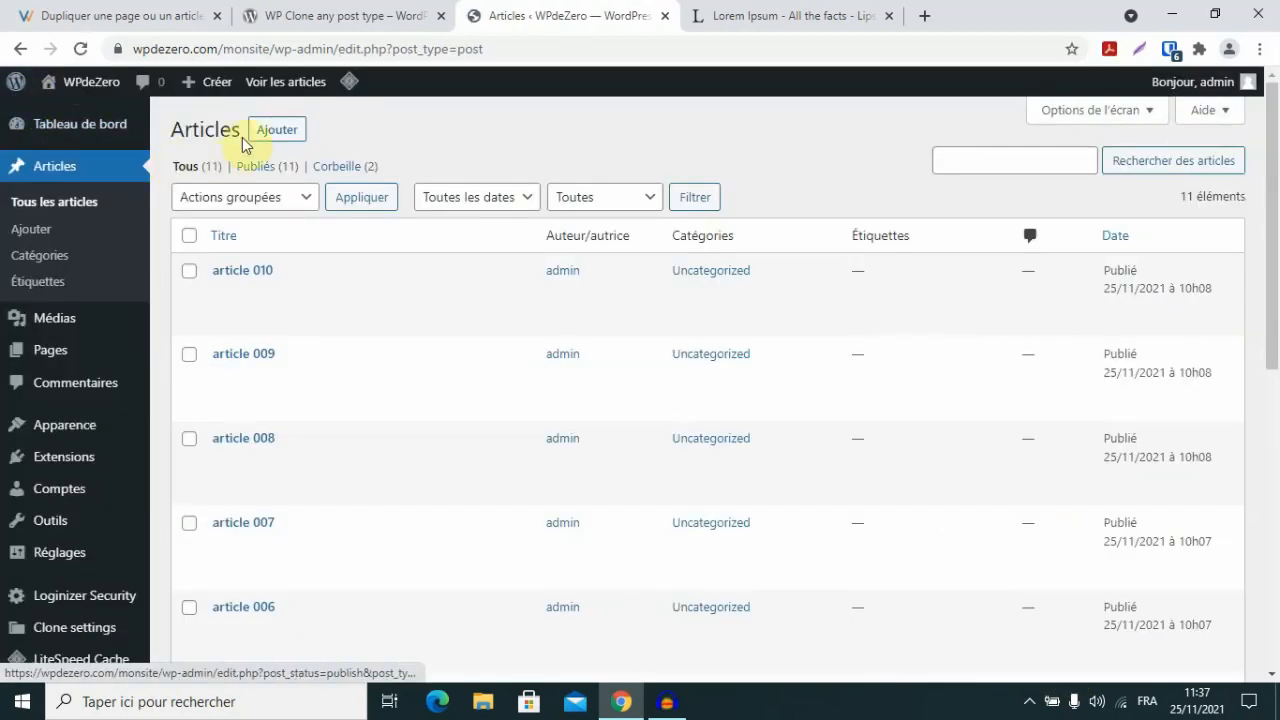
pyautogui.moveTo(206, 86)
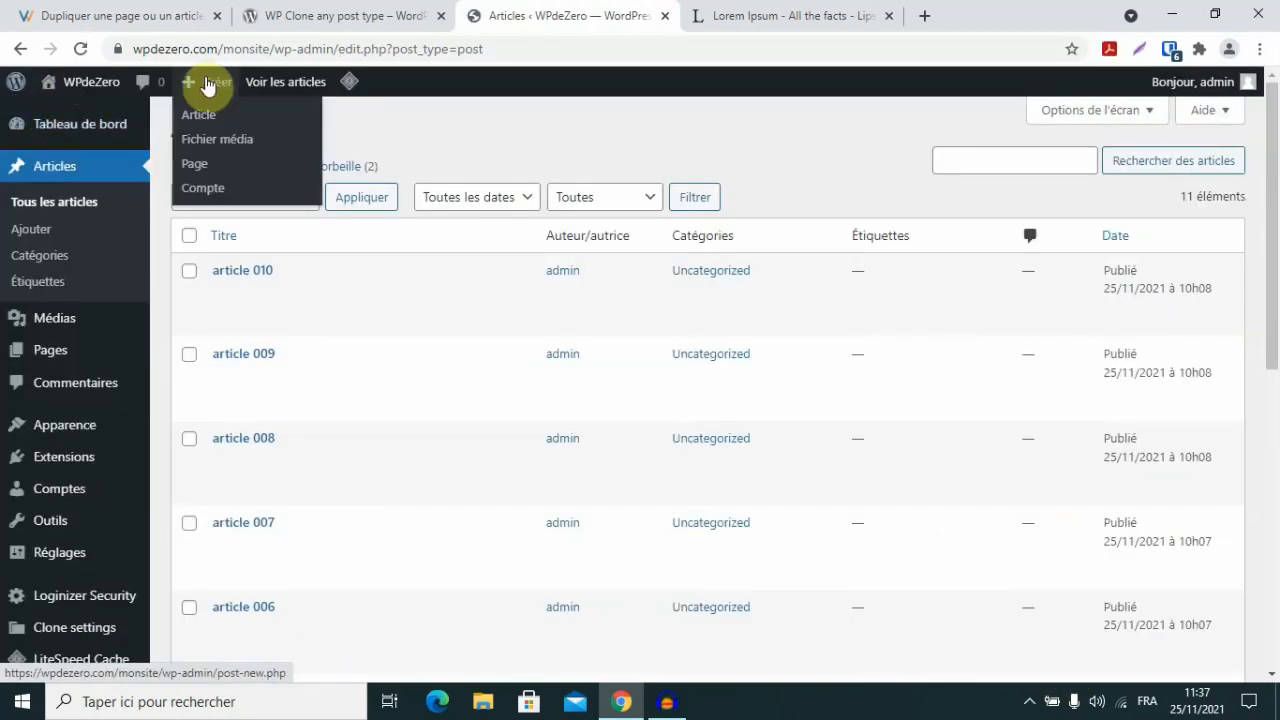
pyautogui.click(207, 121)
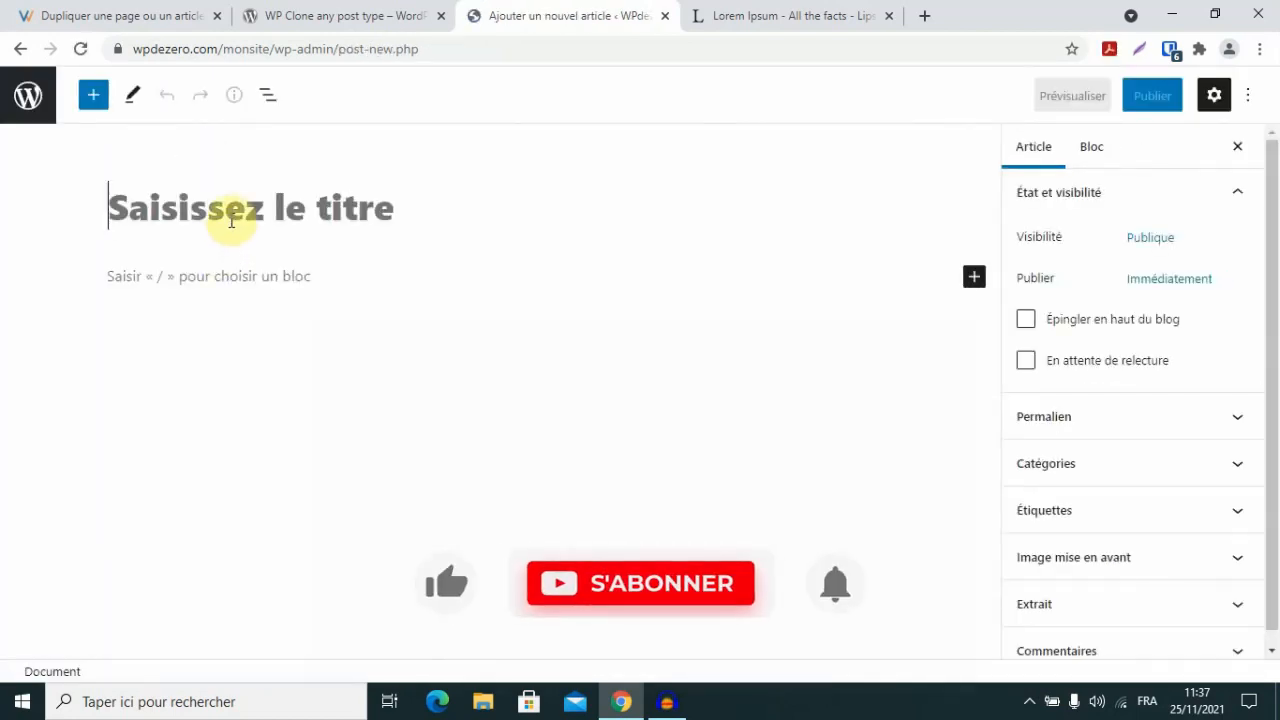
pyautogui.write('hell')
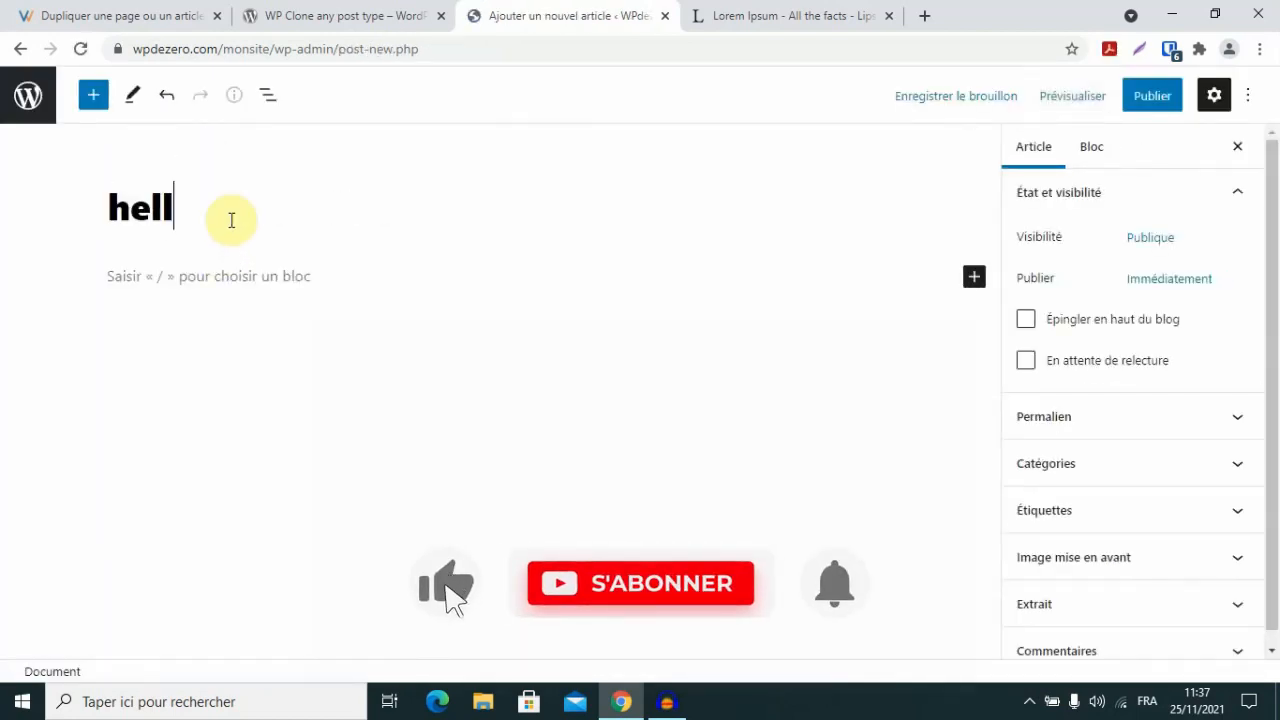
pyautogui.write('o world')
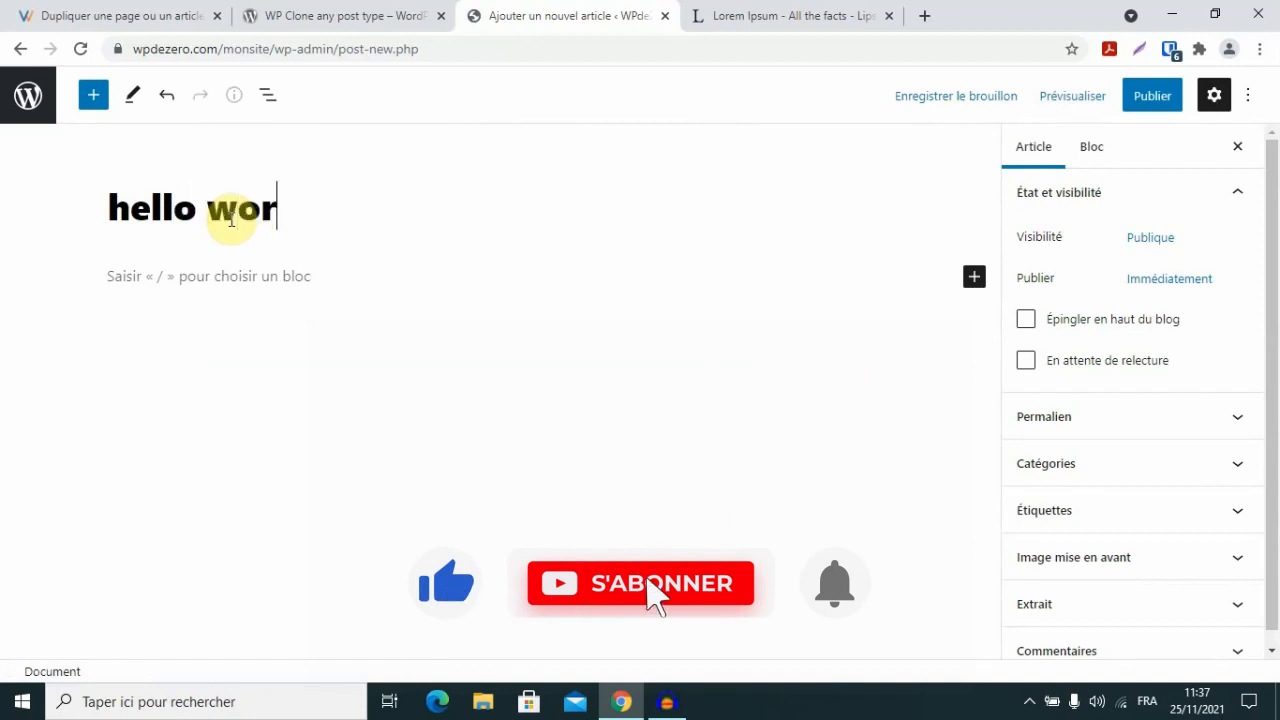
# - Paste the copied content into the body of the "hello world" article and save it as a draft
pyautogui.click(265, 278)
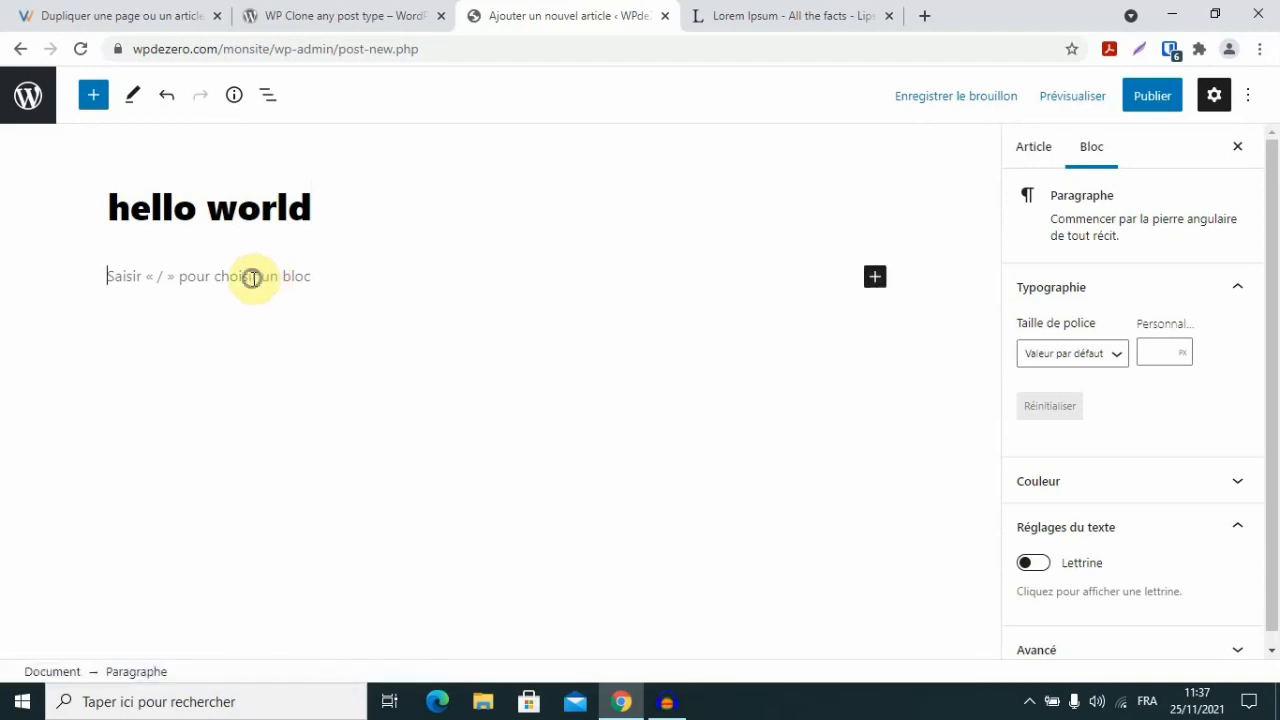
pyautogui.rightClick(252, 285)
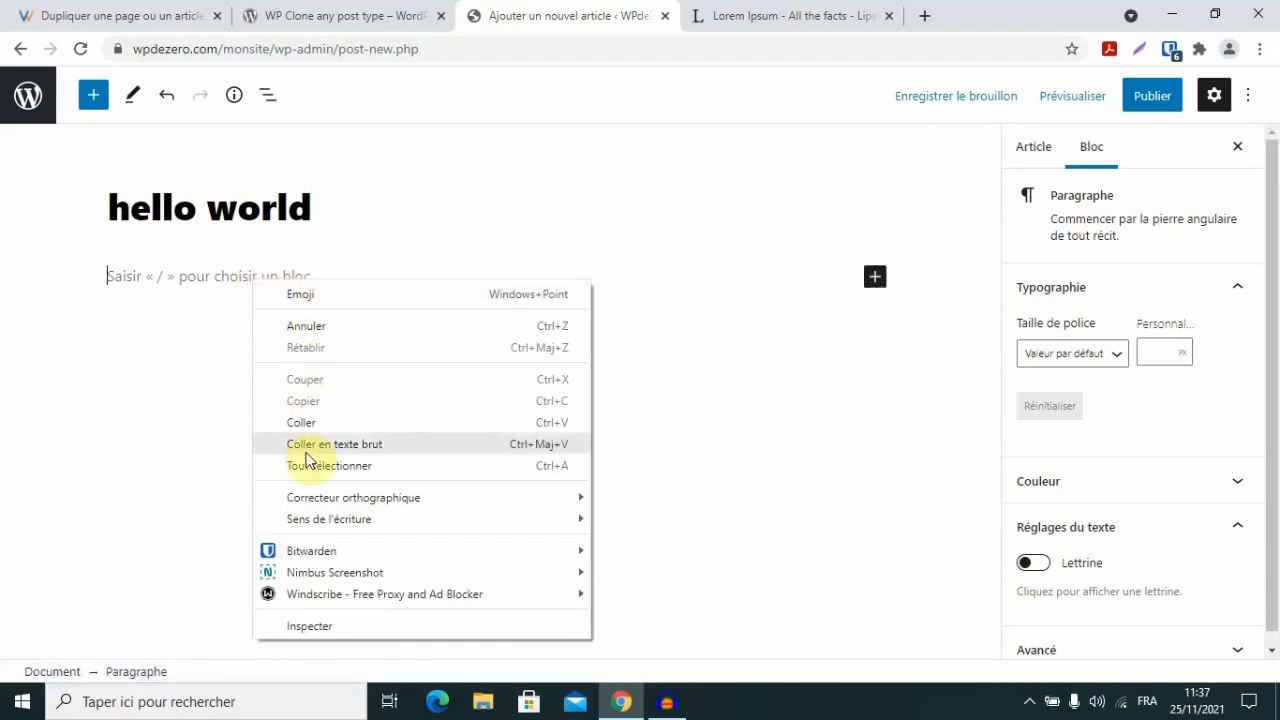
pyautogui.rightClick(233, 279)
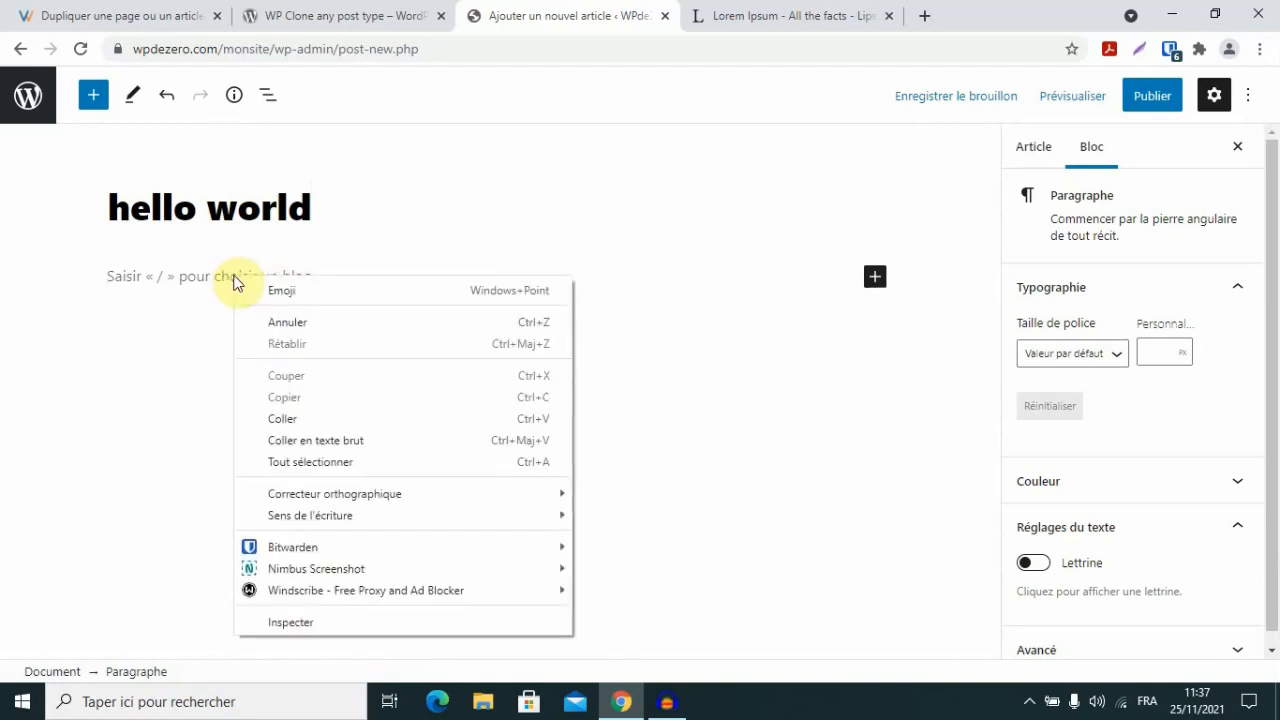
pyautogui.click(304, 420)
pyautogui.scroll(3, 735, 408)
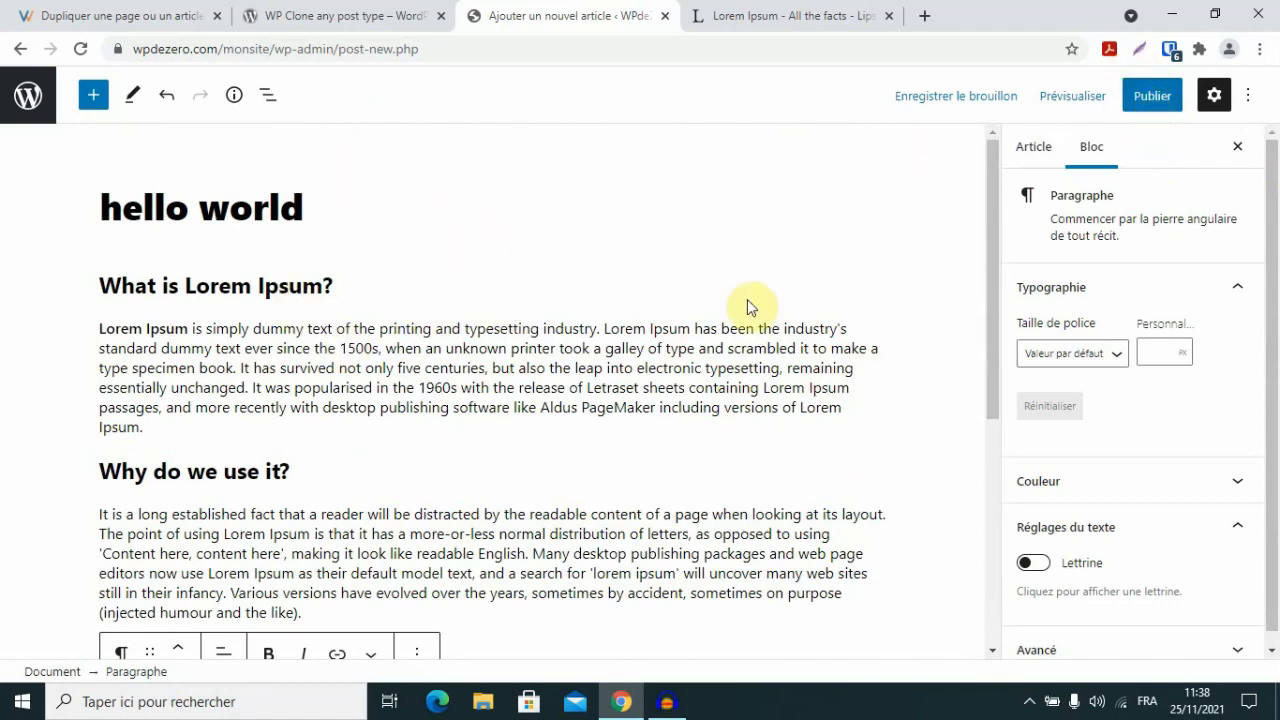
pyautogui.click(982, 104)
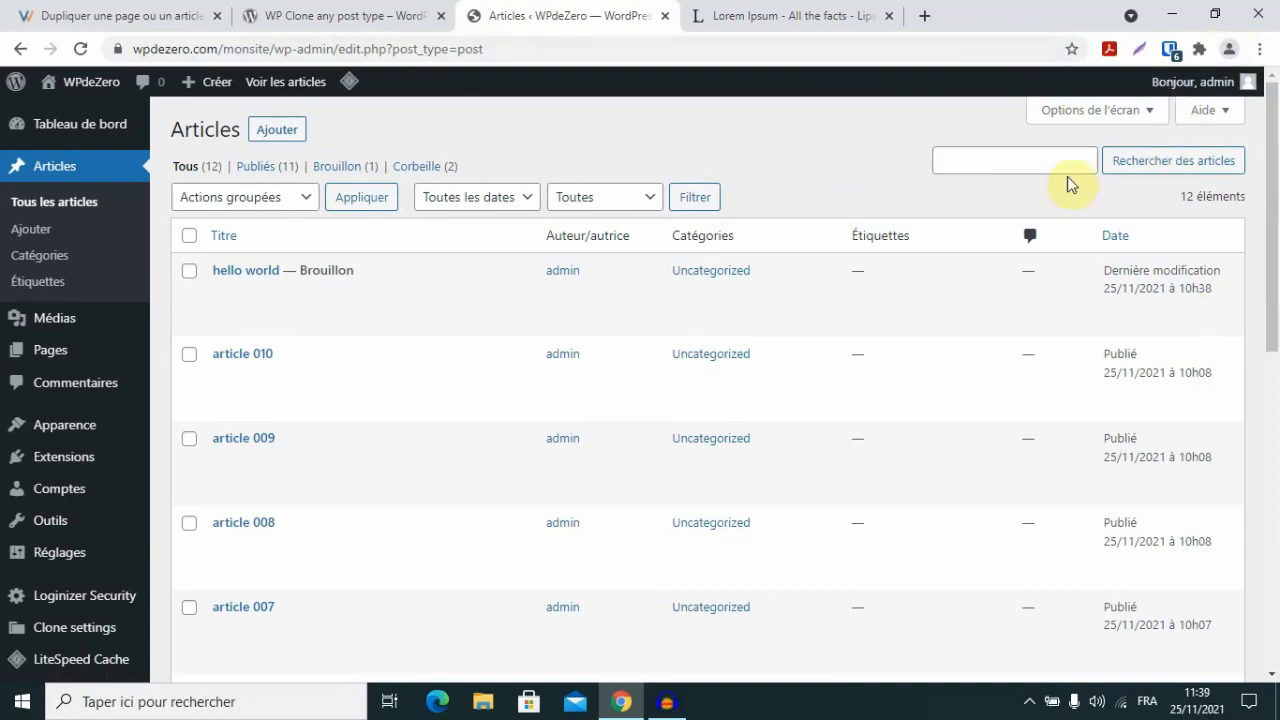
# - In the list of all articles, set the number of copies for article 001 to 5 and clone it
pyautogui.click(90, 137)
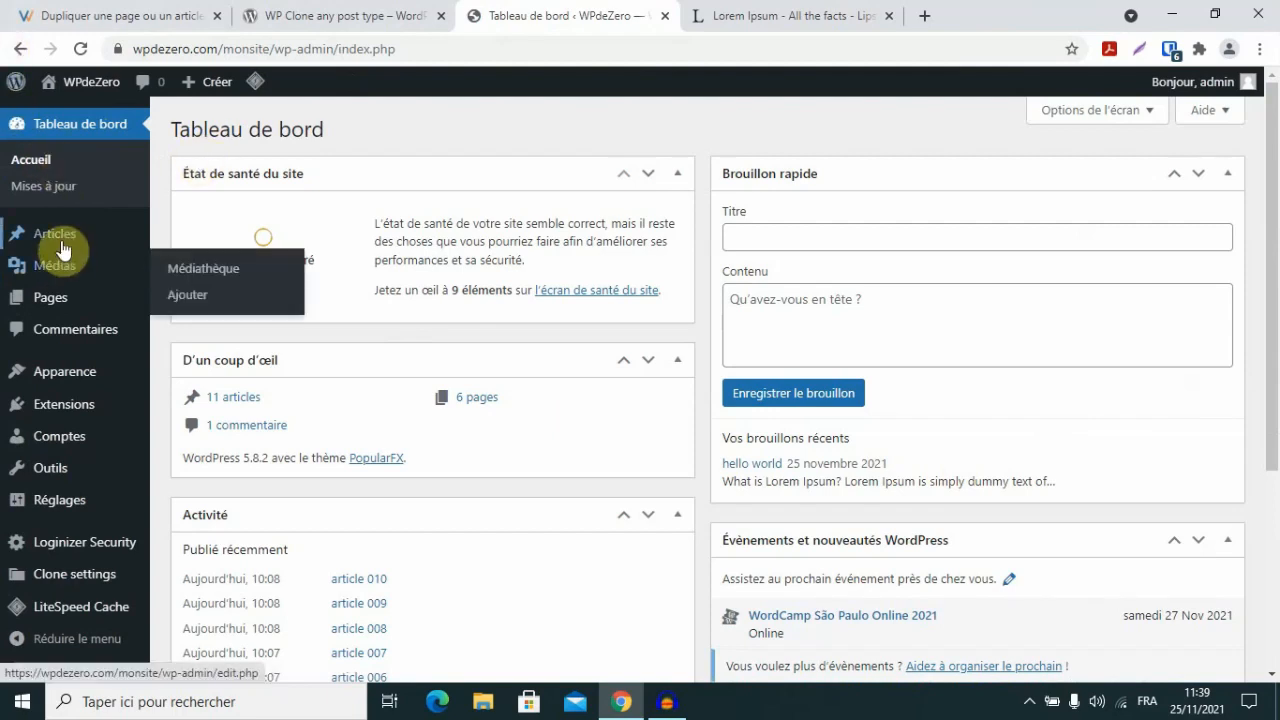
pyautogui.moveTo(86, 250)
pyautogui.click(222, 249)
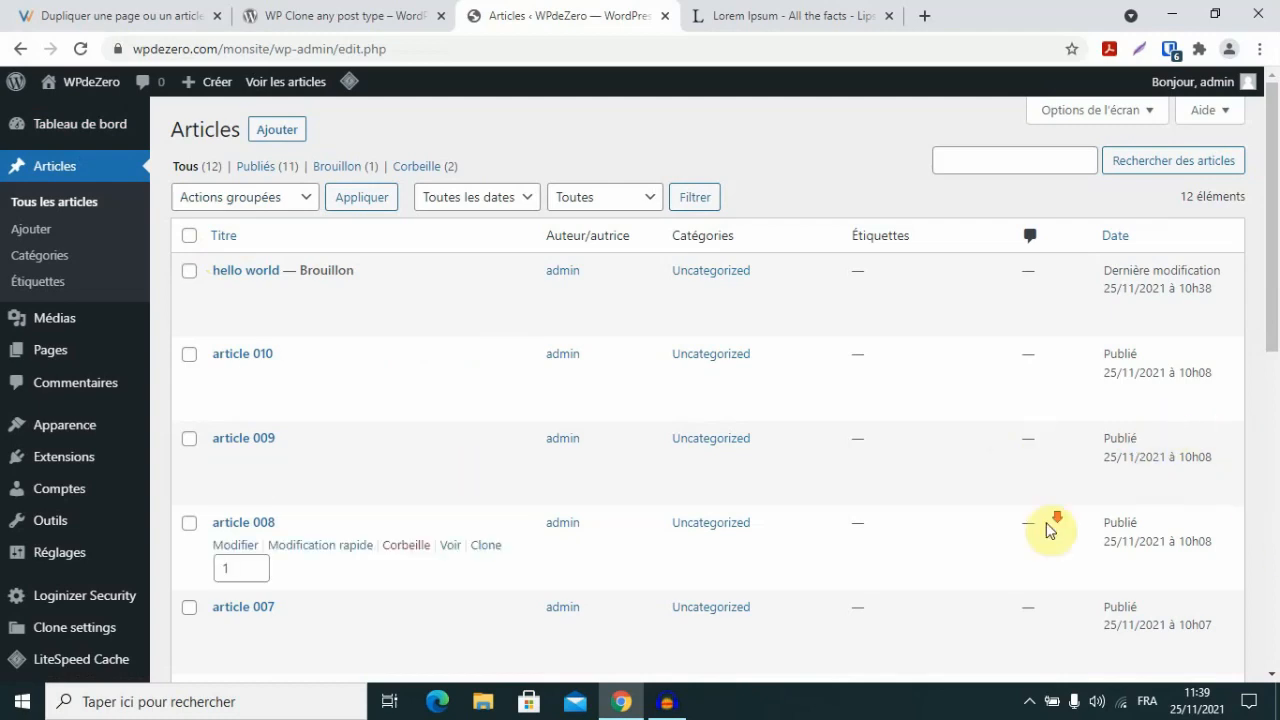
pyautogui.scroll(-4, 1020, 500)
pyautogui.scroll(-2, 985, 470)
pyautogui.scroll(-1, 437, 471)
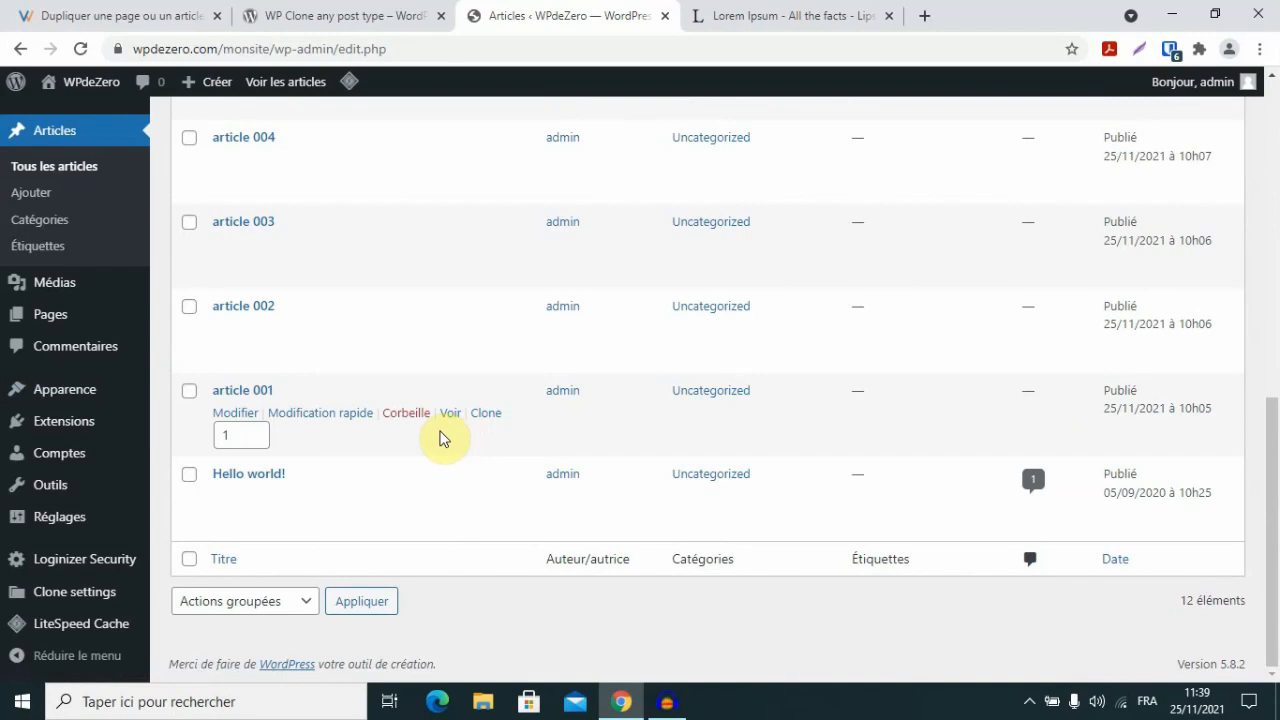
pyautogui.click(238, 435)
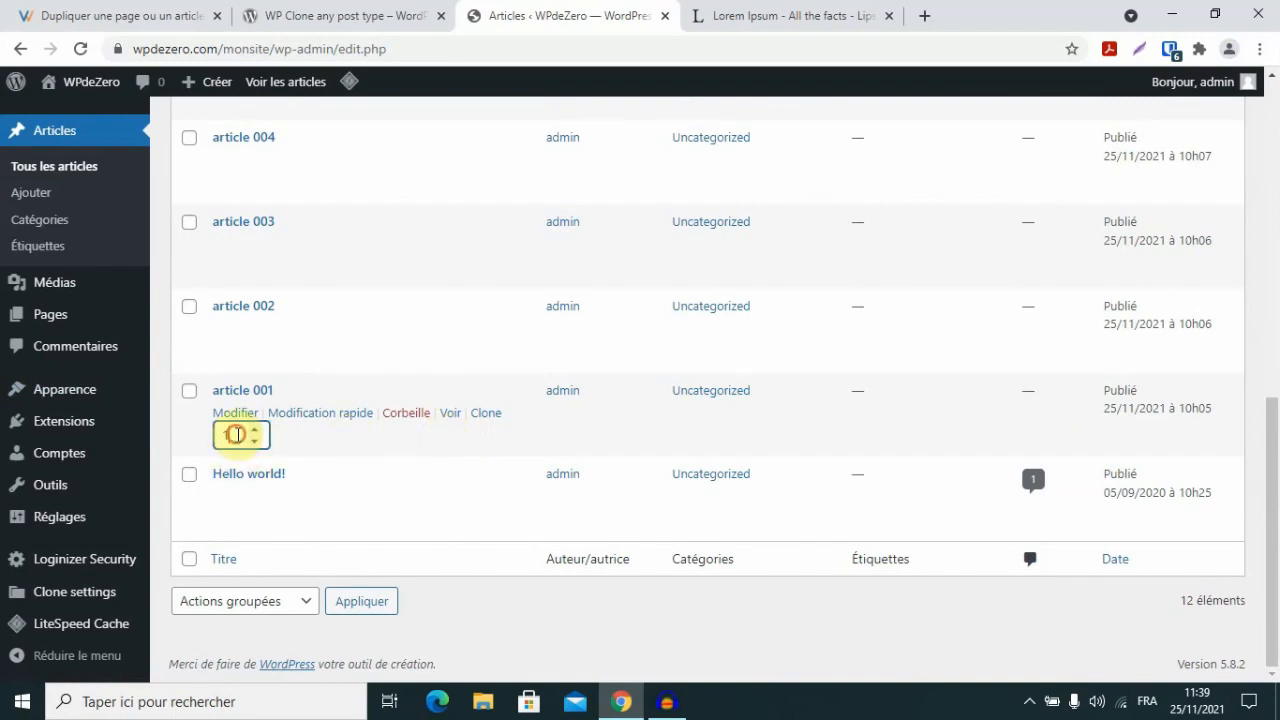
pyautogui.press('BackSpace')
pyautogui.write('5')
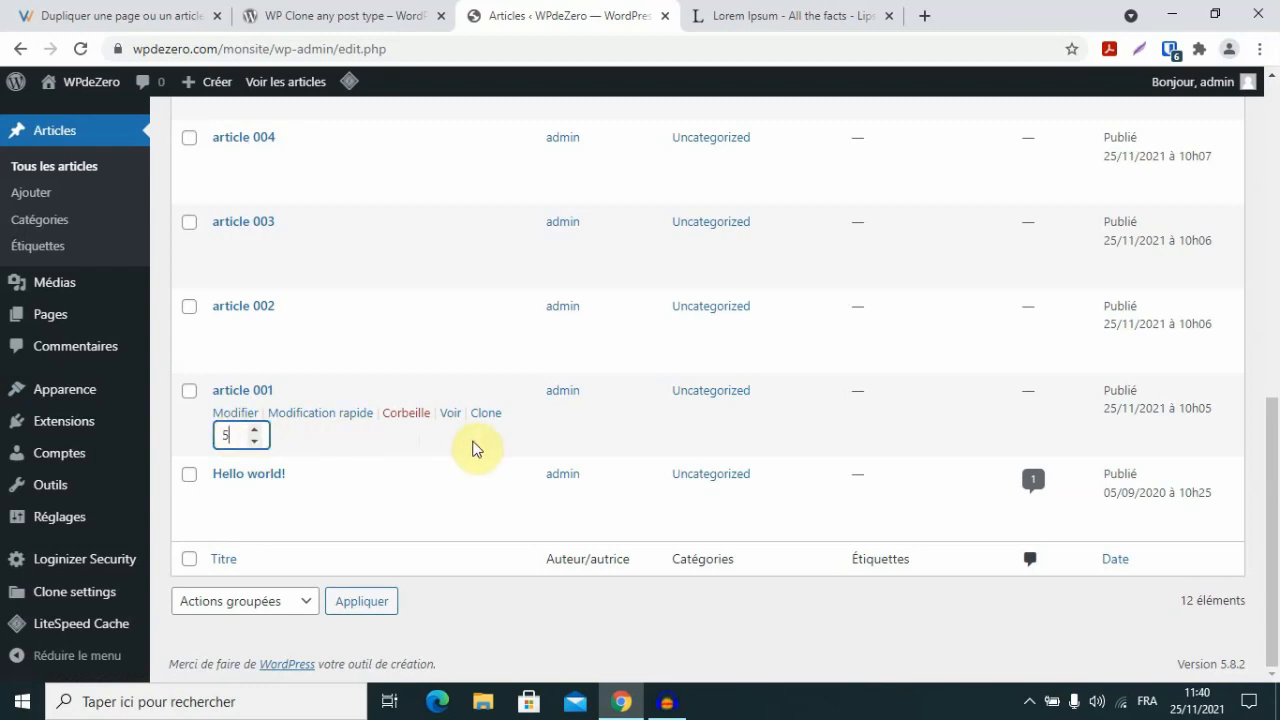
pyautogui.click(482, 416)
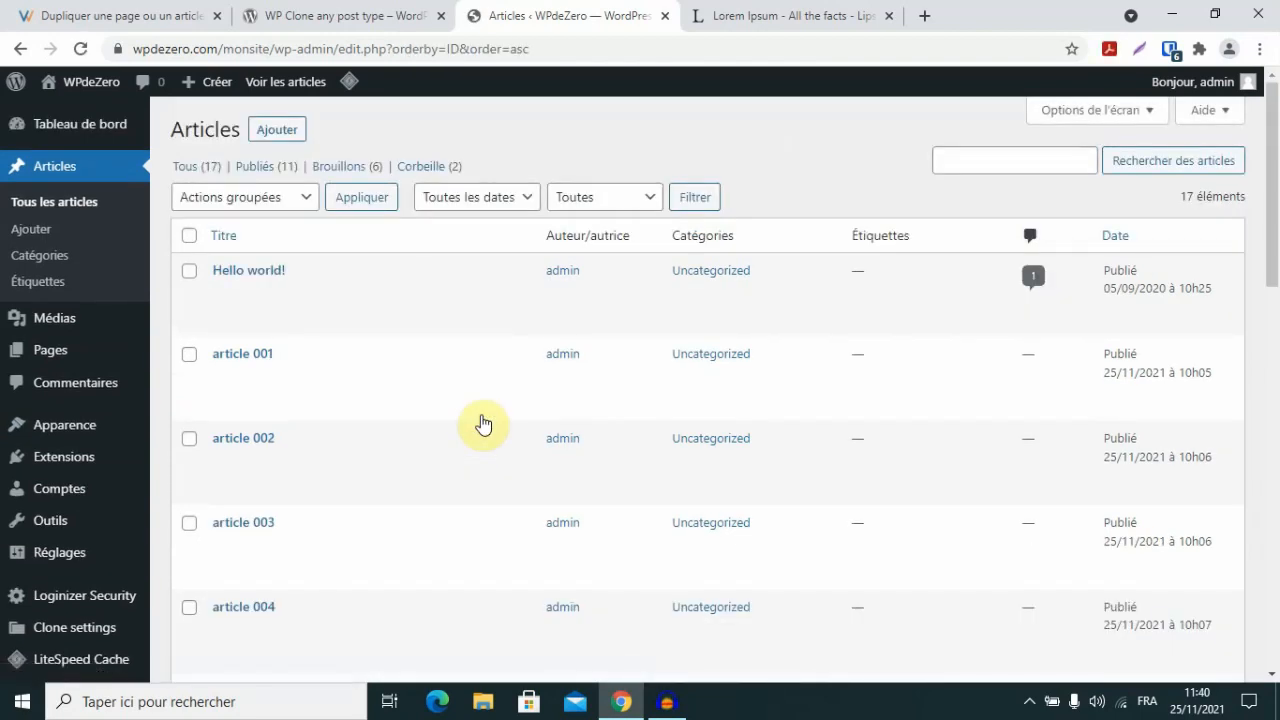
# - Look through the list of all articles for the draft copies of article 001 and reload the list in its default order
pyautogui.moveTo(371, 366)
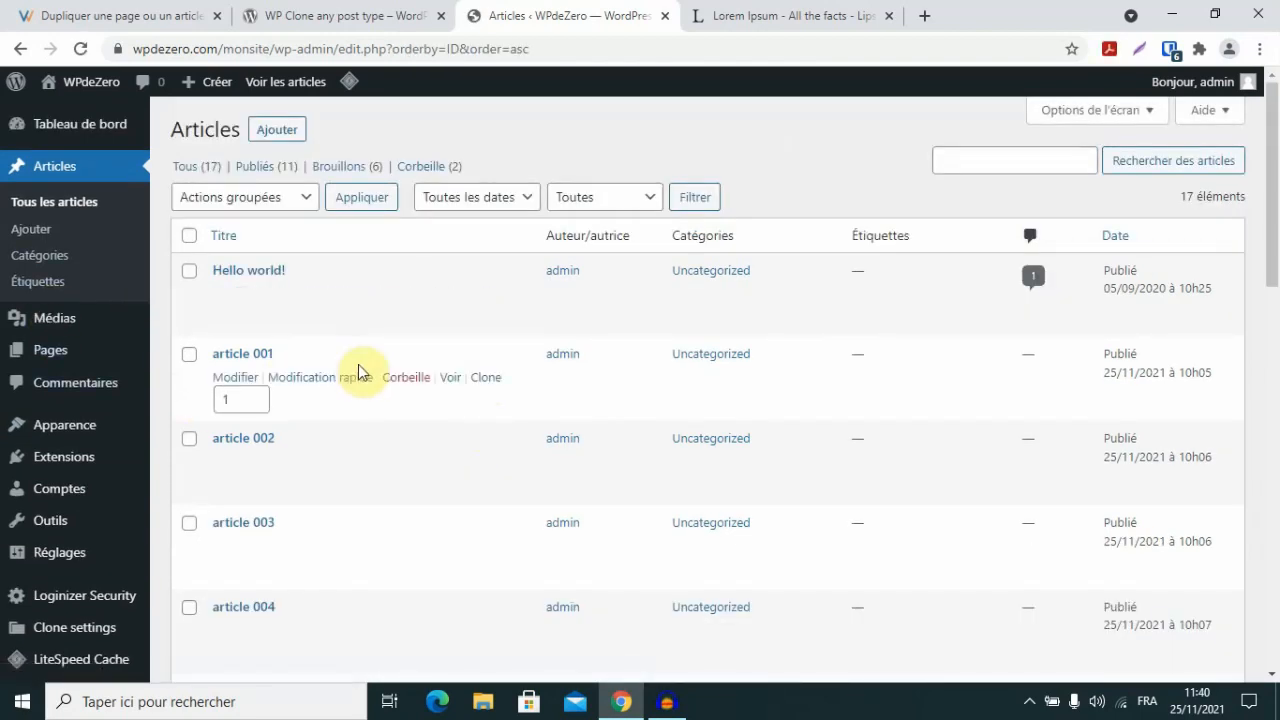
pyautogui.moveTo(394, 336)
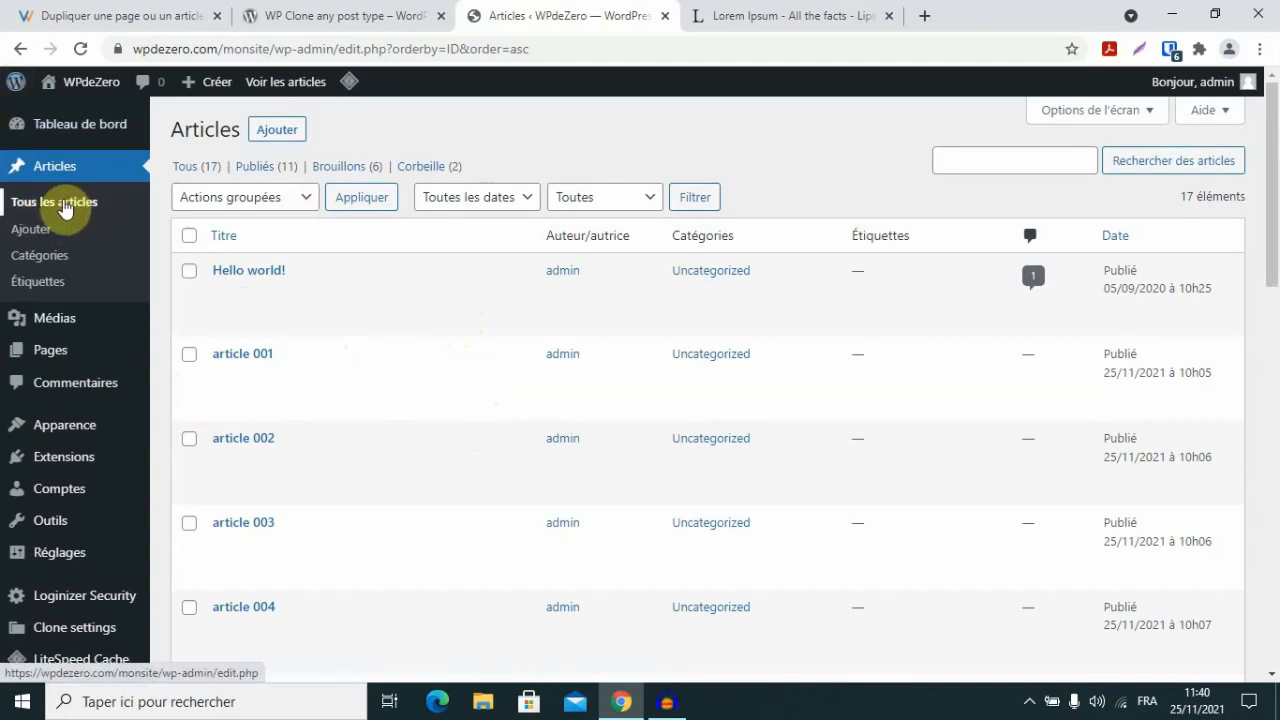
pyautogui.scroll(-4, 455, 334)
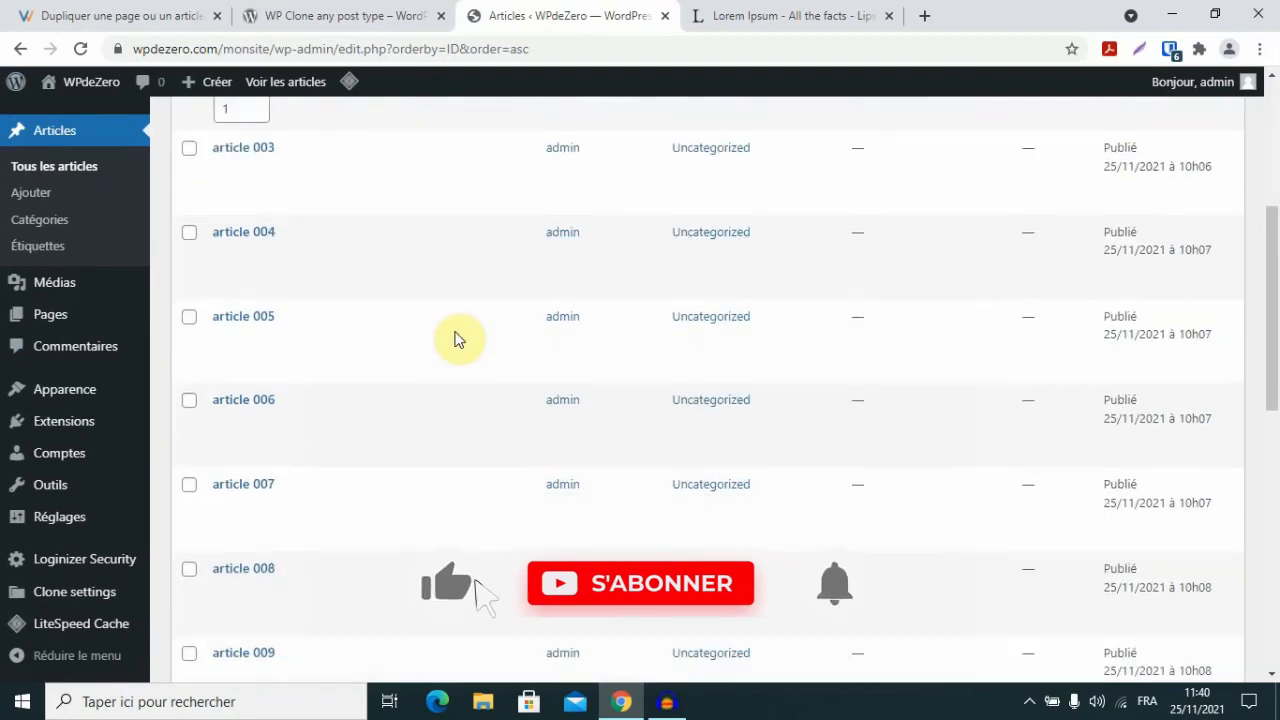
pyautogui.scroll(4, 455, 338)
pyautogui.scroll(-8, 455, 338)
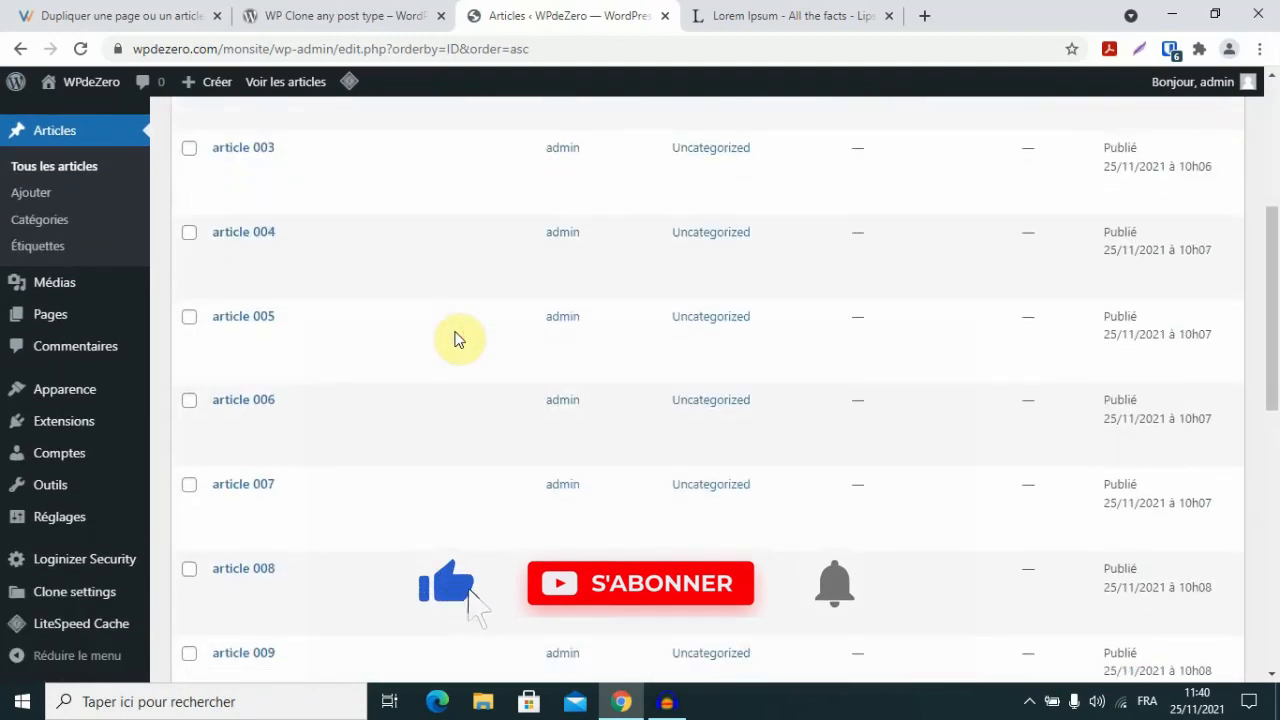
pyautogui.scroll(-4, 457, 338)
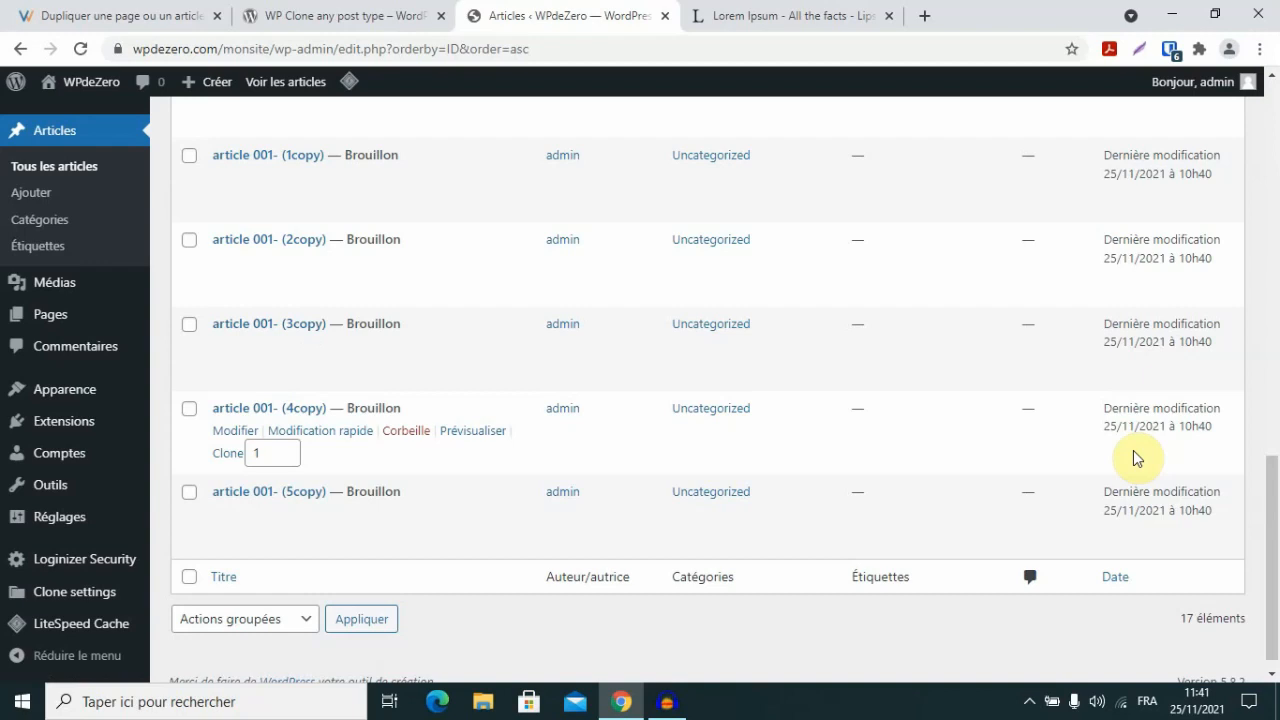
pyautogui.click(60, 135)
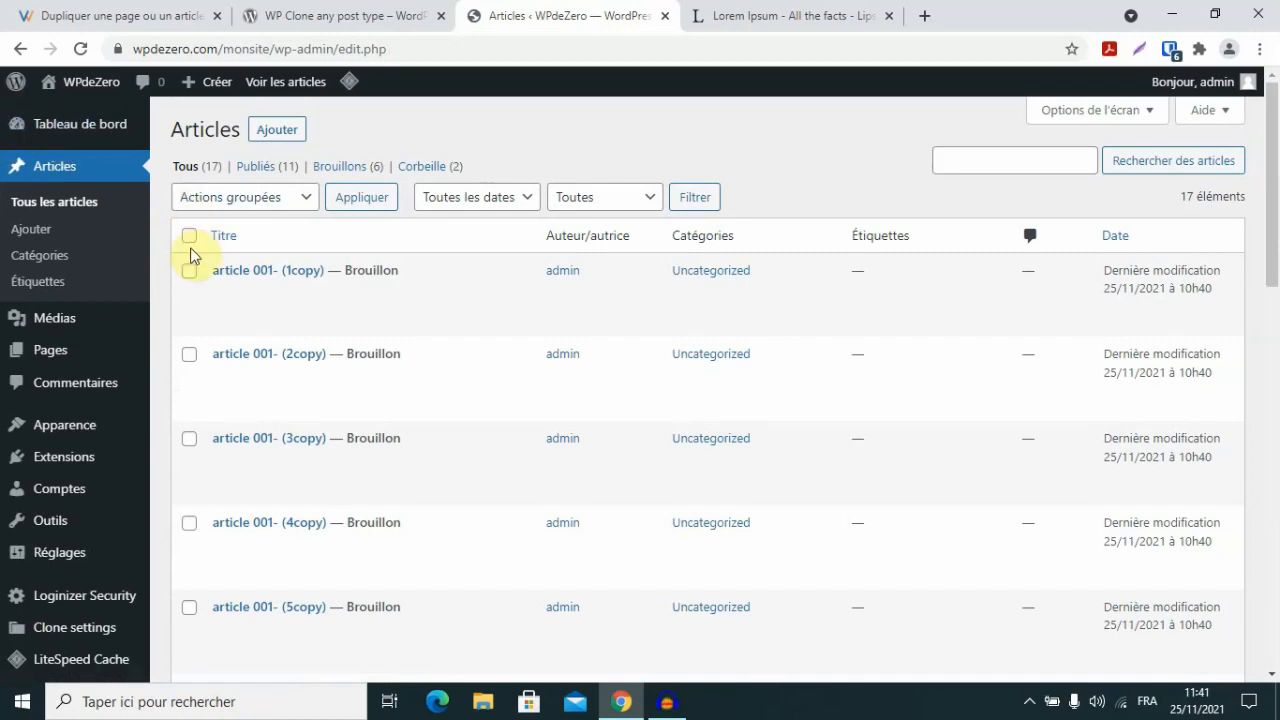
pyautogui.moveTo(380, 314)
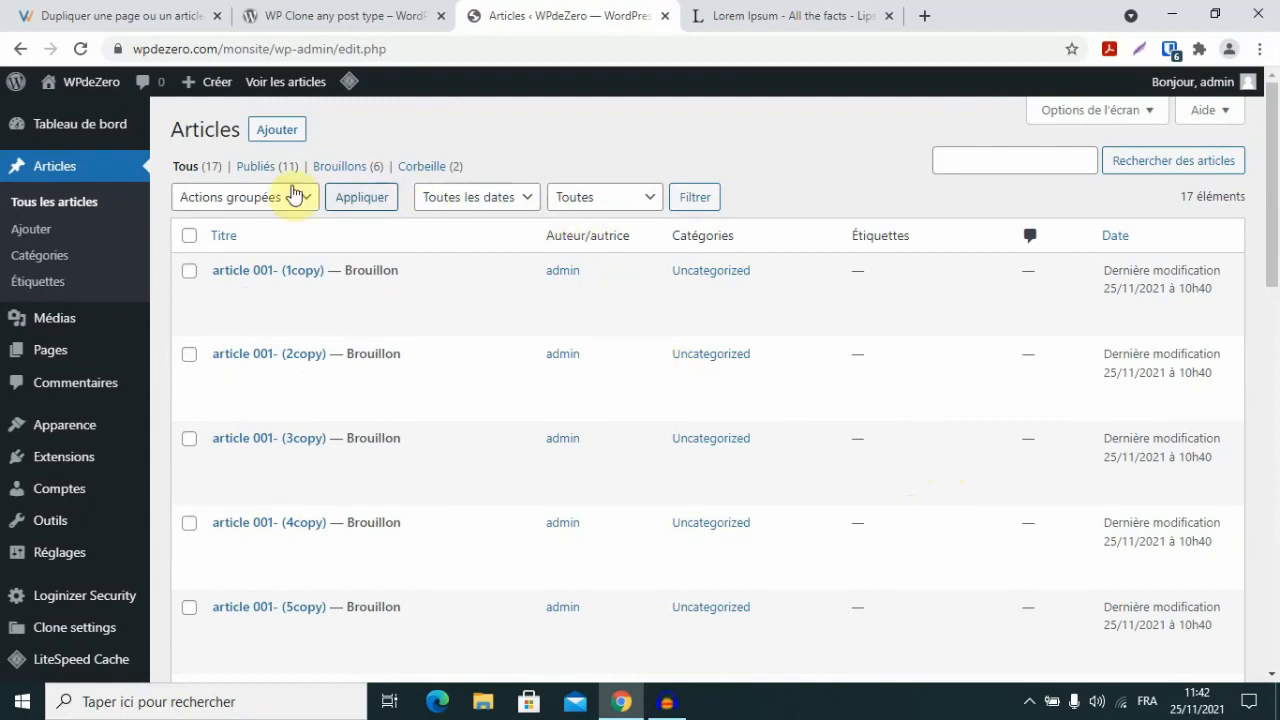
# - Select articles 002 to 009 in the list of all articles and clone them together with the Clone bulk action
pyautogui.click(189, 236)
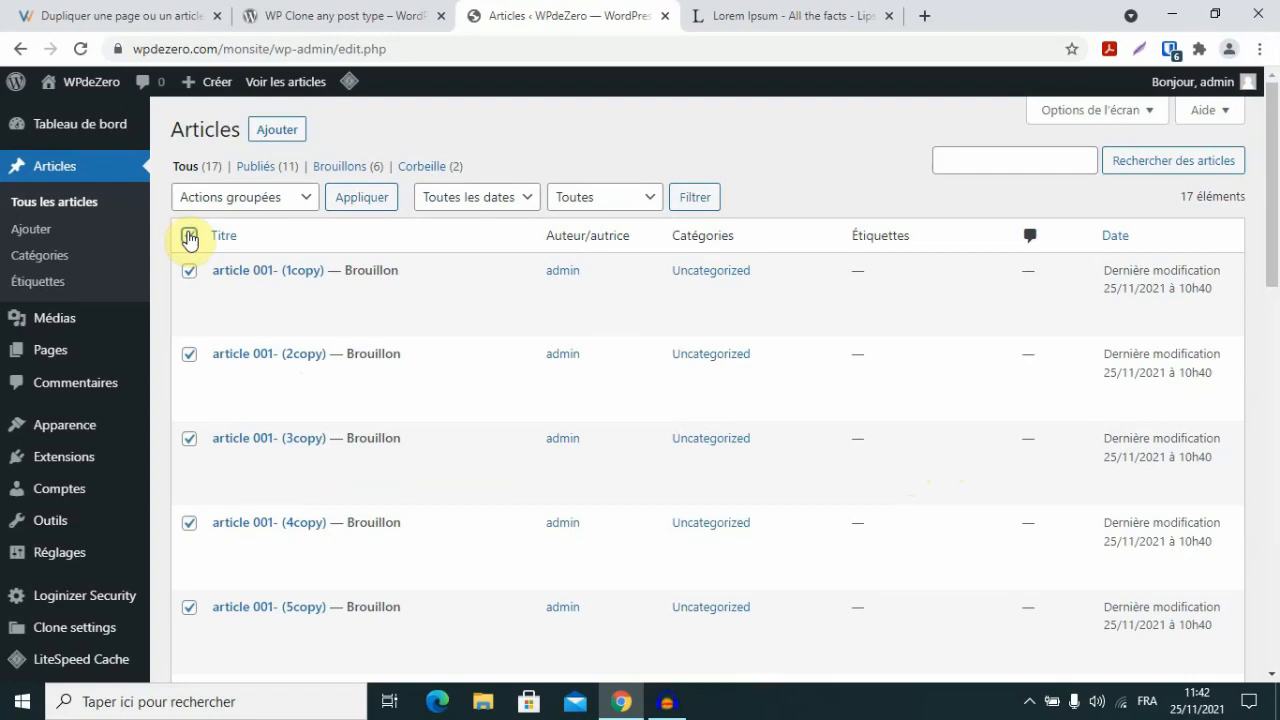
pyautogui.click(189, 238)
pyautogui.scroll(-1, 300, 320)
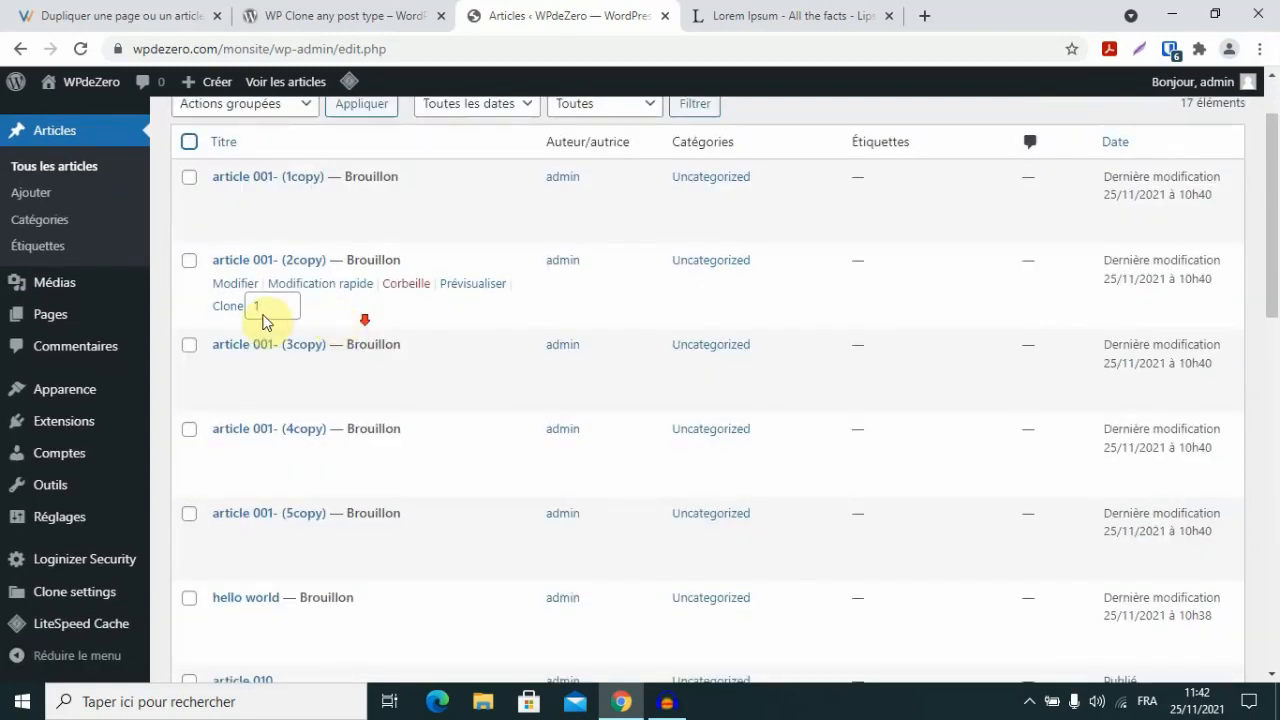
pyautogui.scroll(-1, 490, 430)
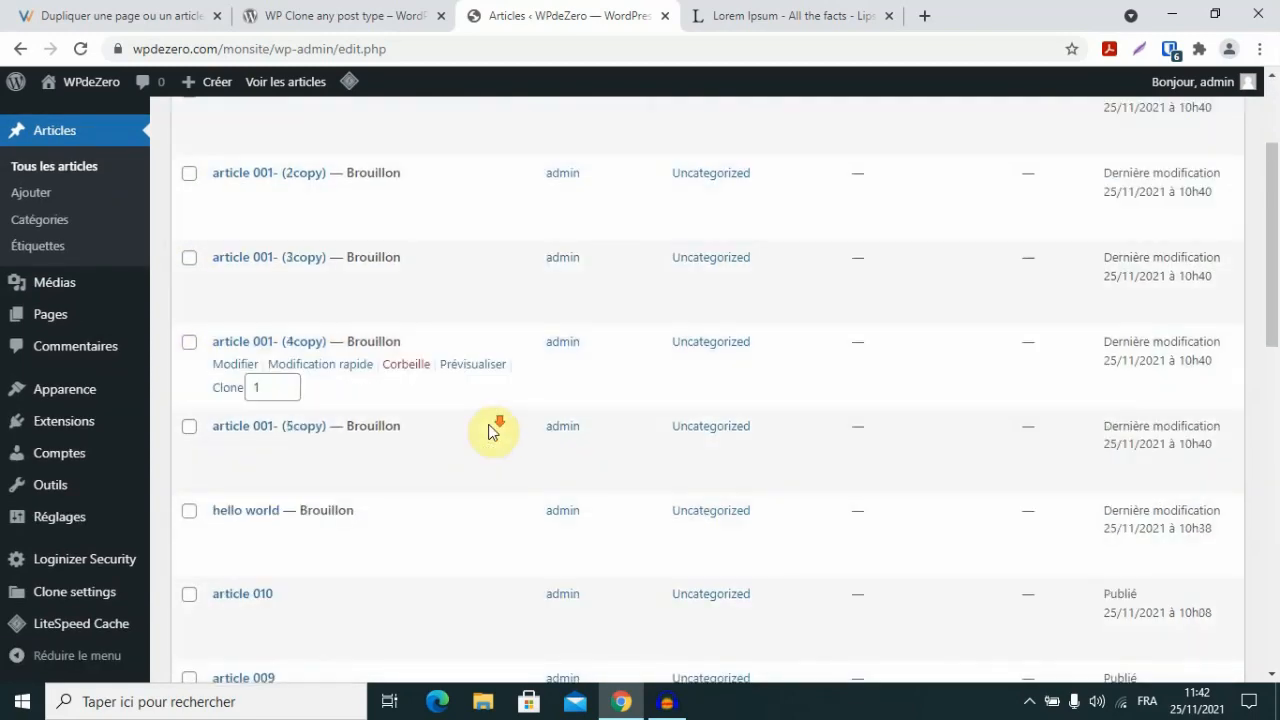
pyautogui.scroll(-8, 490, 430)
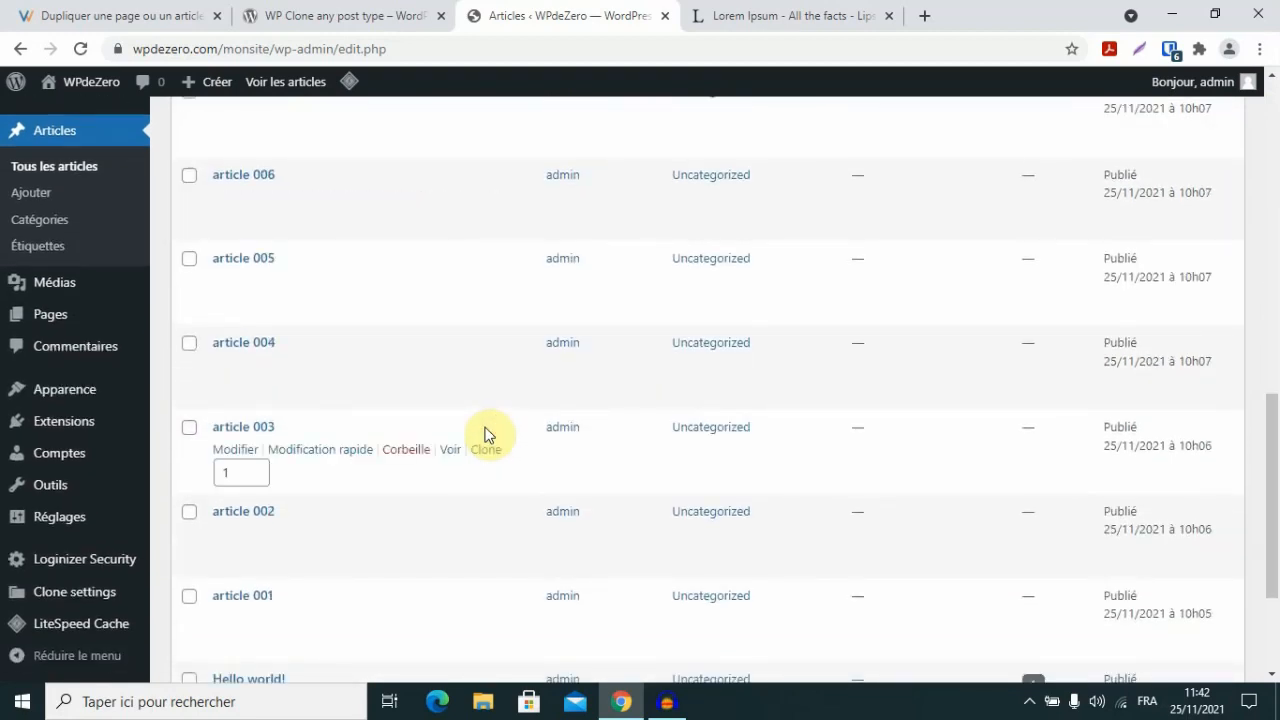
pyautogui.scroll(-2, 300, 510)
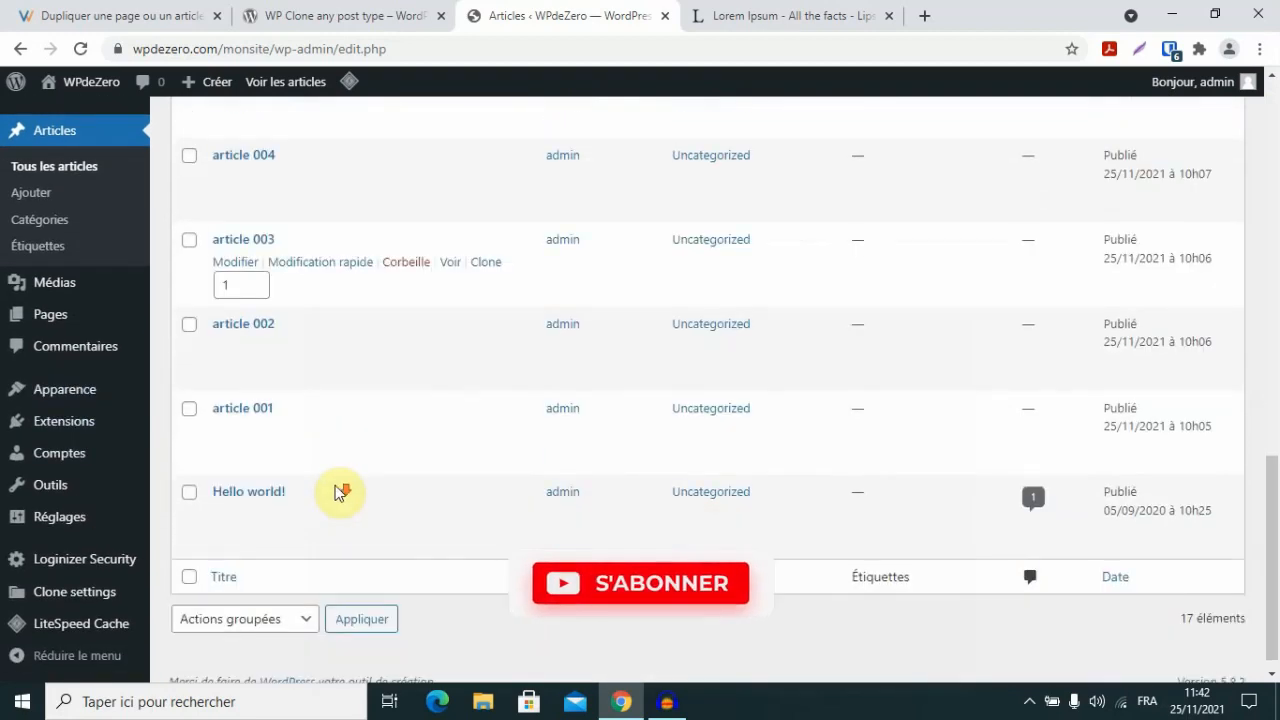
pyautogui.click(188, 326)
pyautogui.click(189, 242)
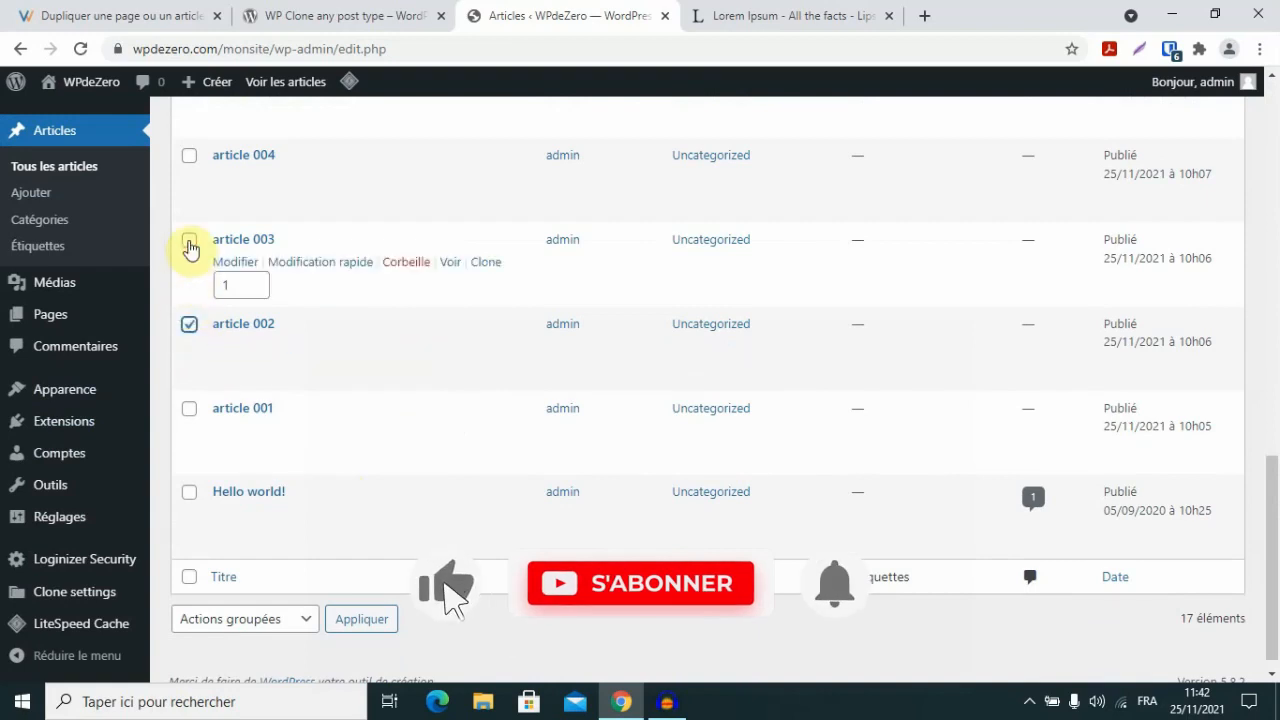
pyautogui.click(189, 157)
pyautogui.scroll(2, 330, 310)
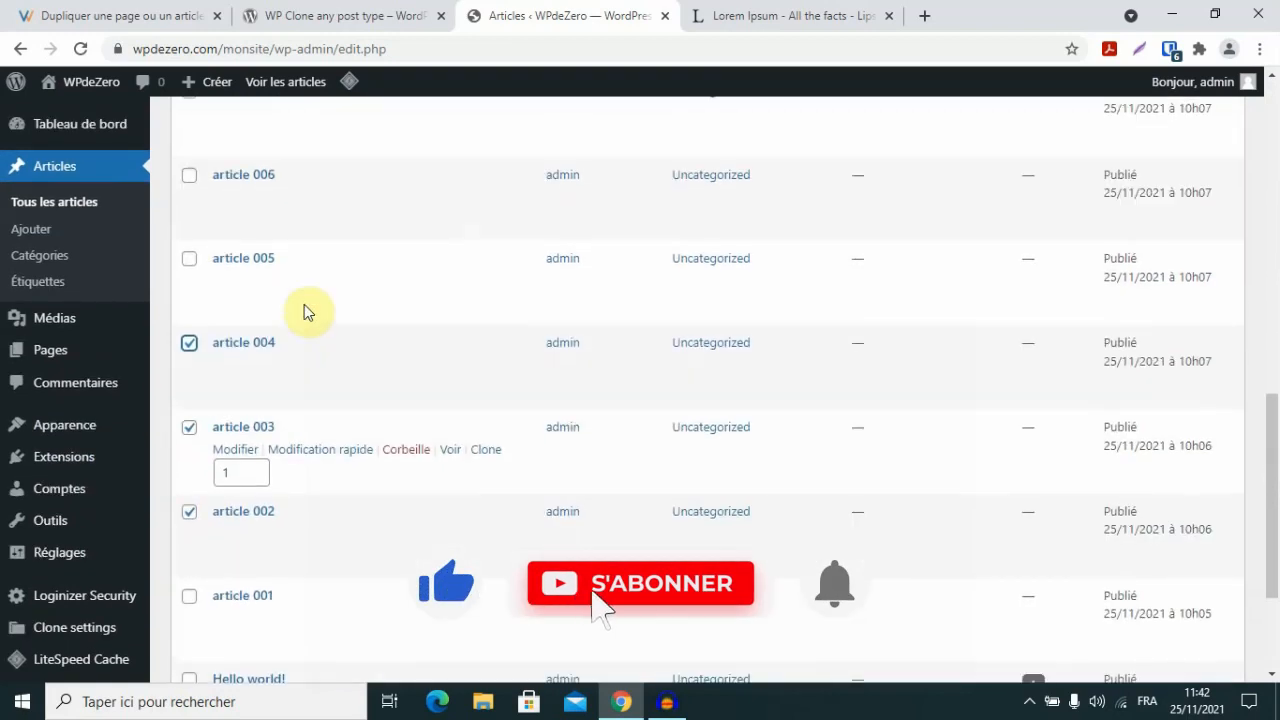
pyautogui.click(189, 260)
pyautogui.scroll(2, 243, 266)
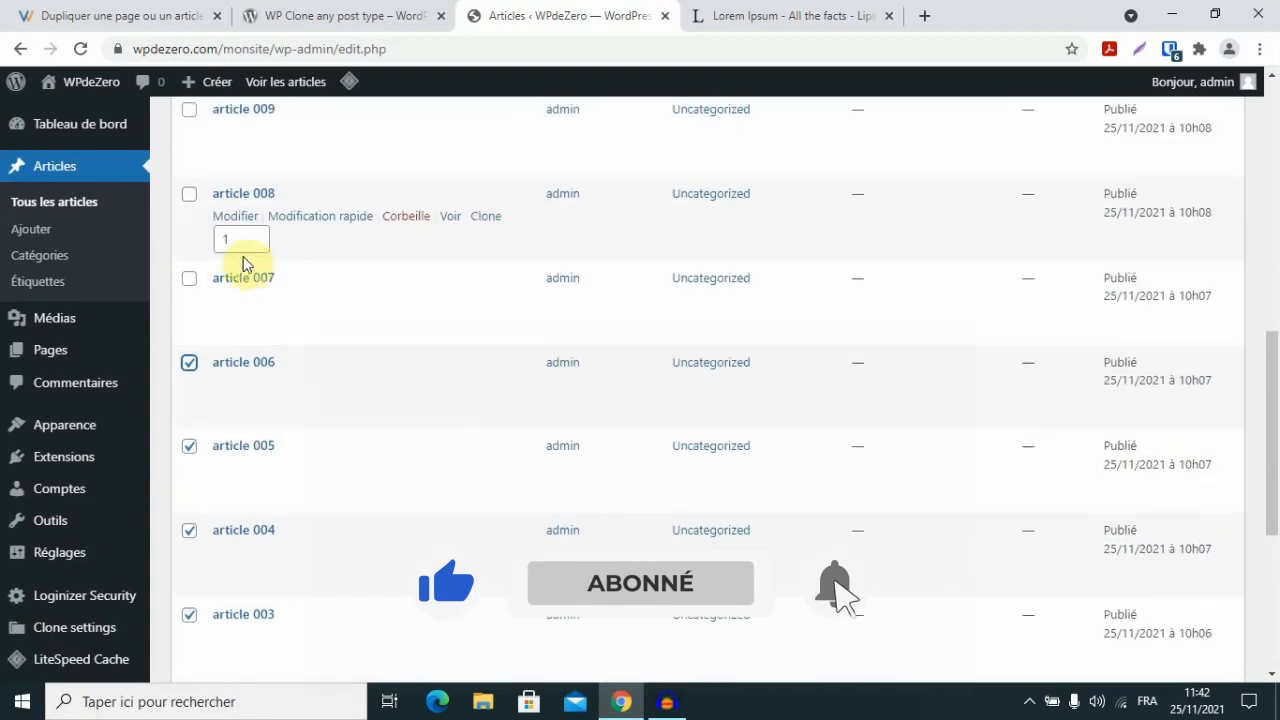
pyautogui.click(189, 278)
pyautogui.click(189, 194)
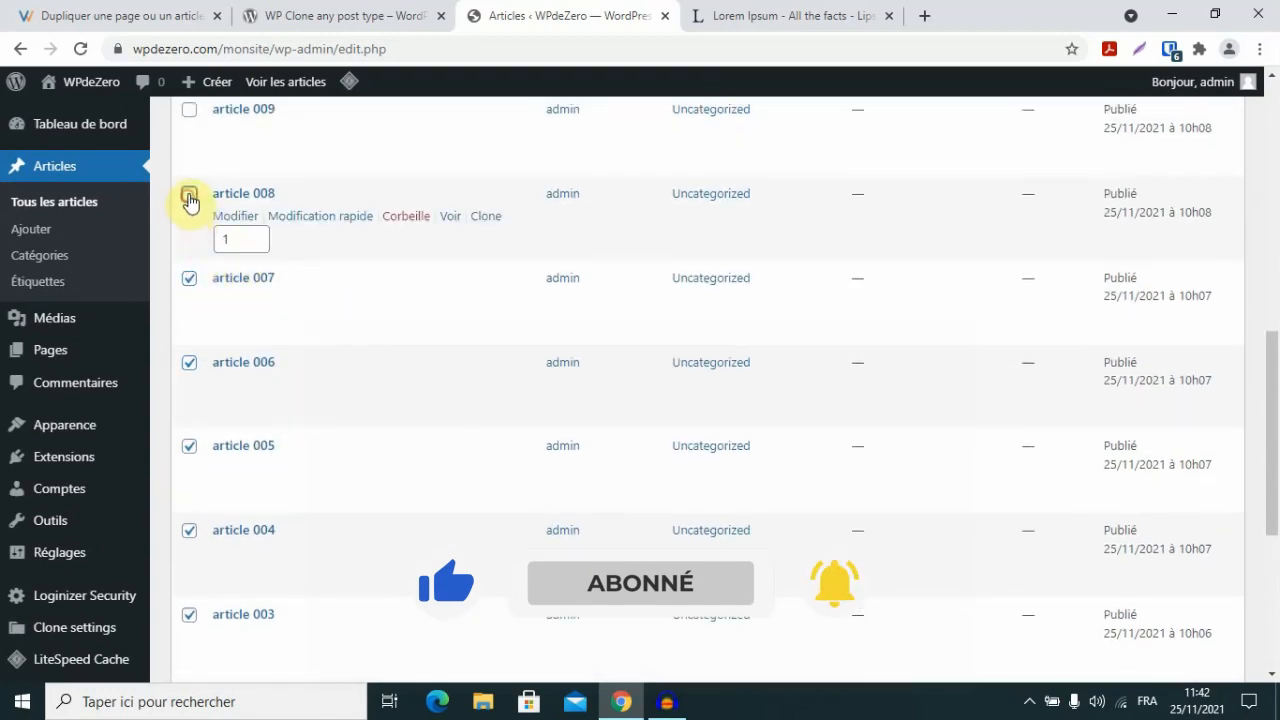
pyautogui.click(189, 109)
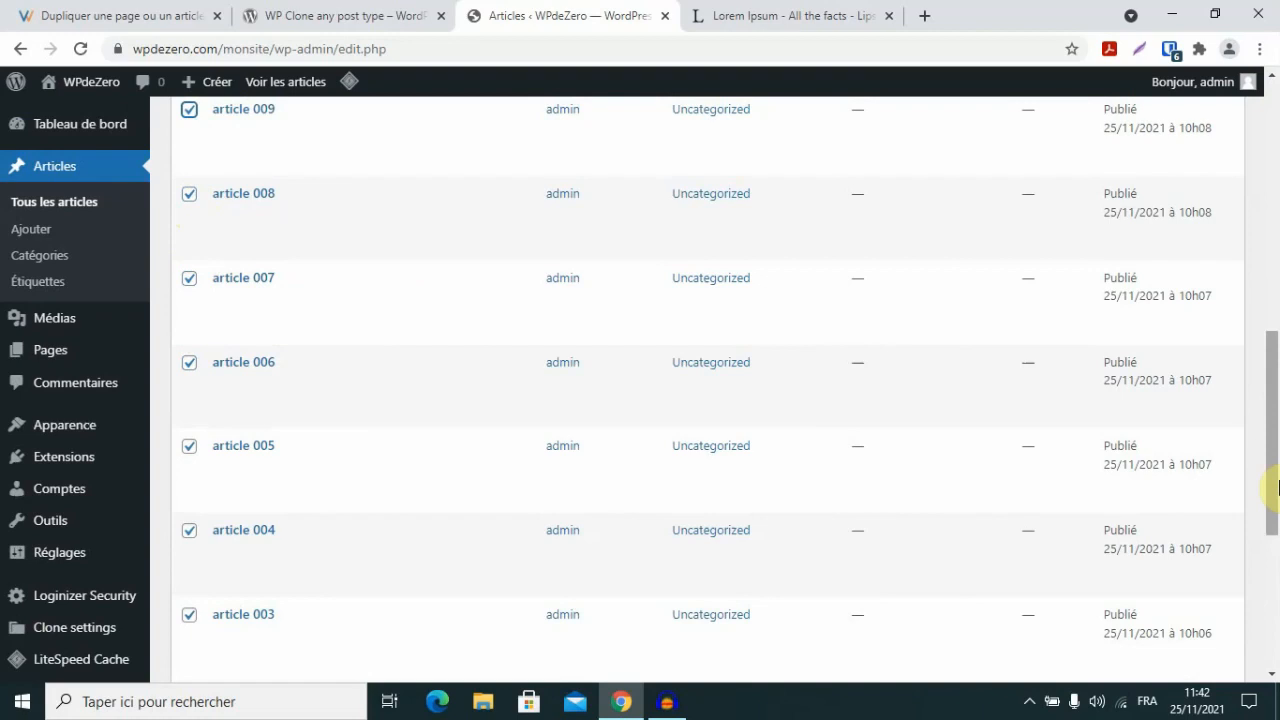
pyautogui.scroll(4, 1276, 490)
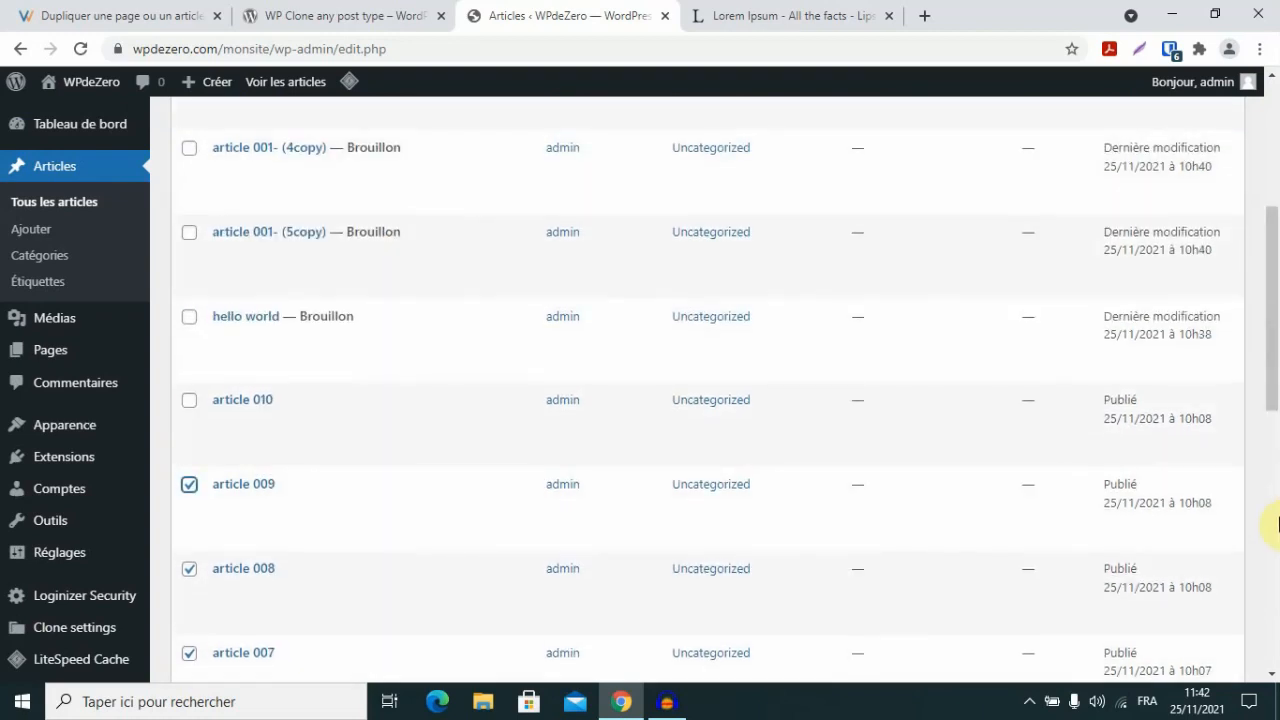
pyautogui.scroll(4, 669, 297)
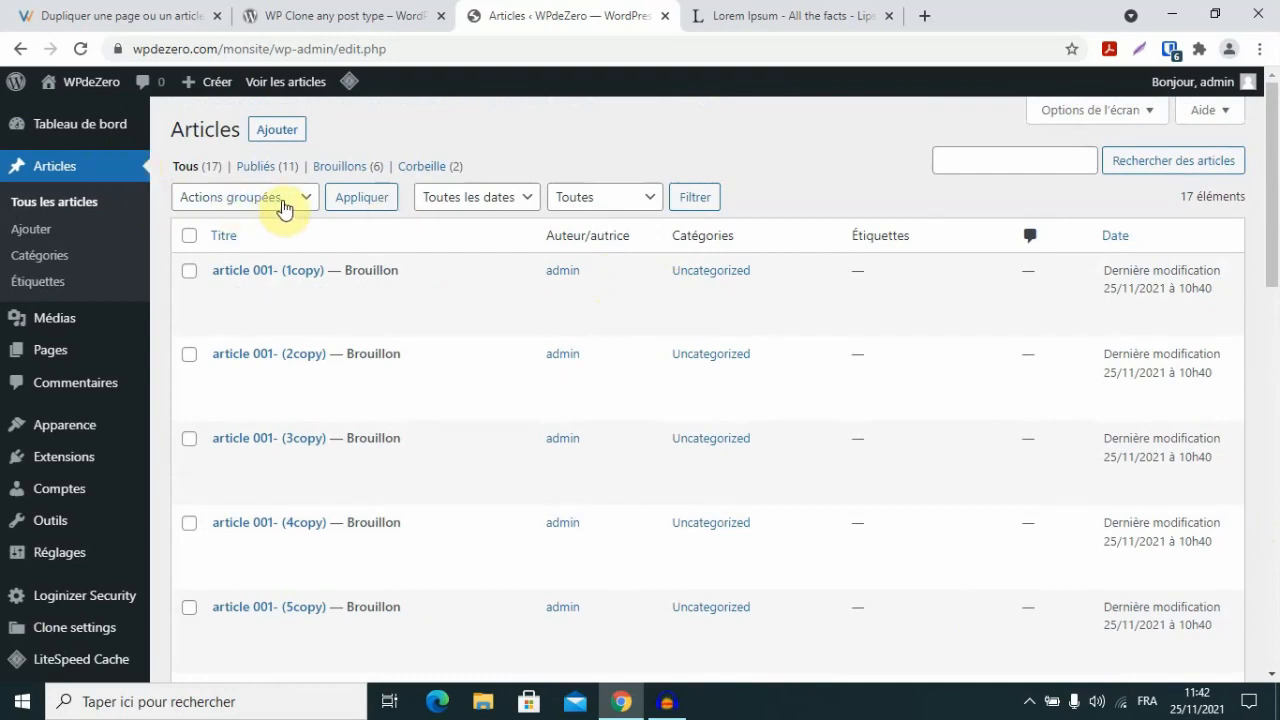
pyautogui.click(295, 205)
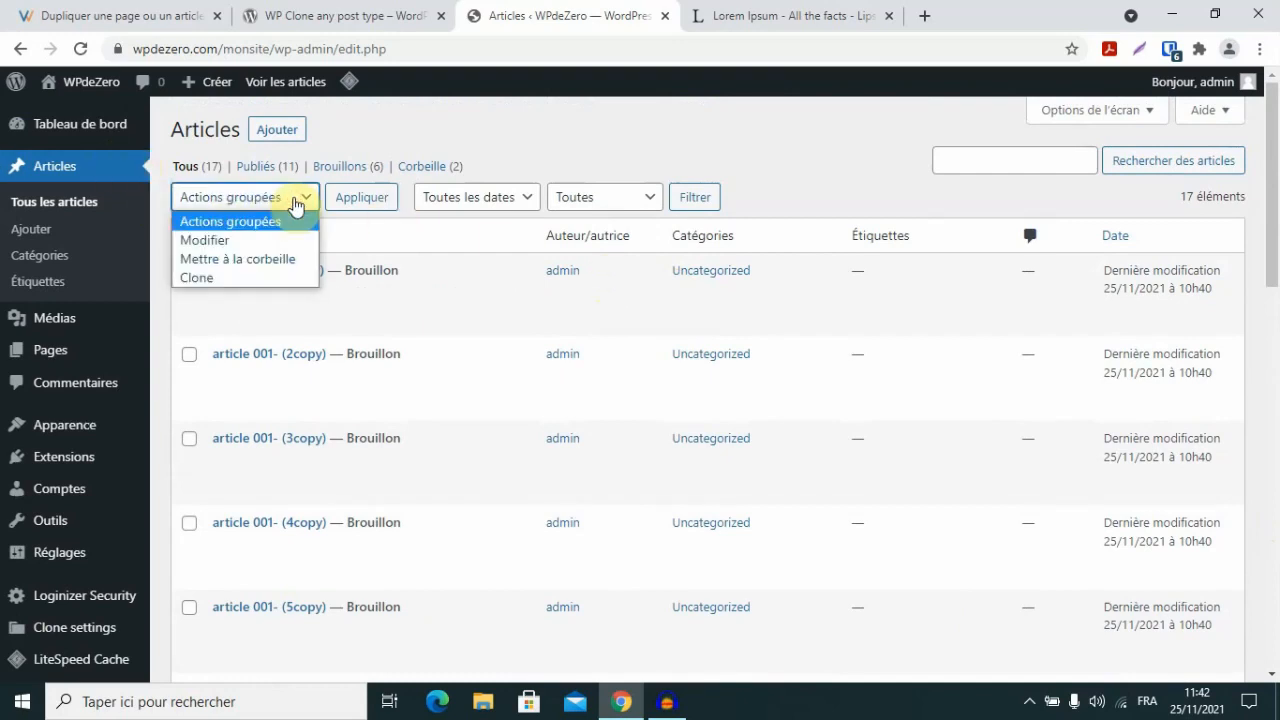
pyautogui.click(215, 279)
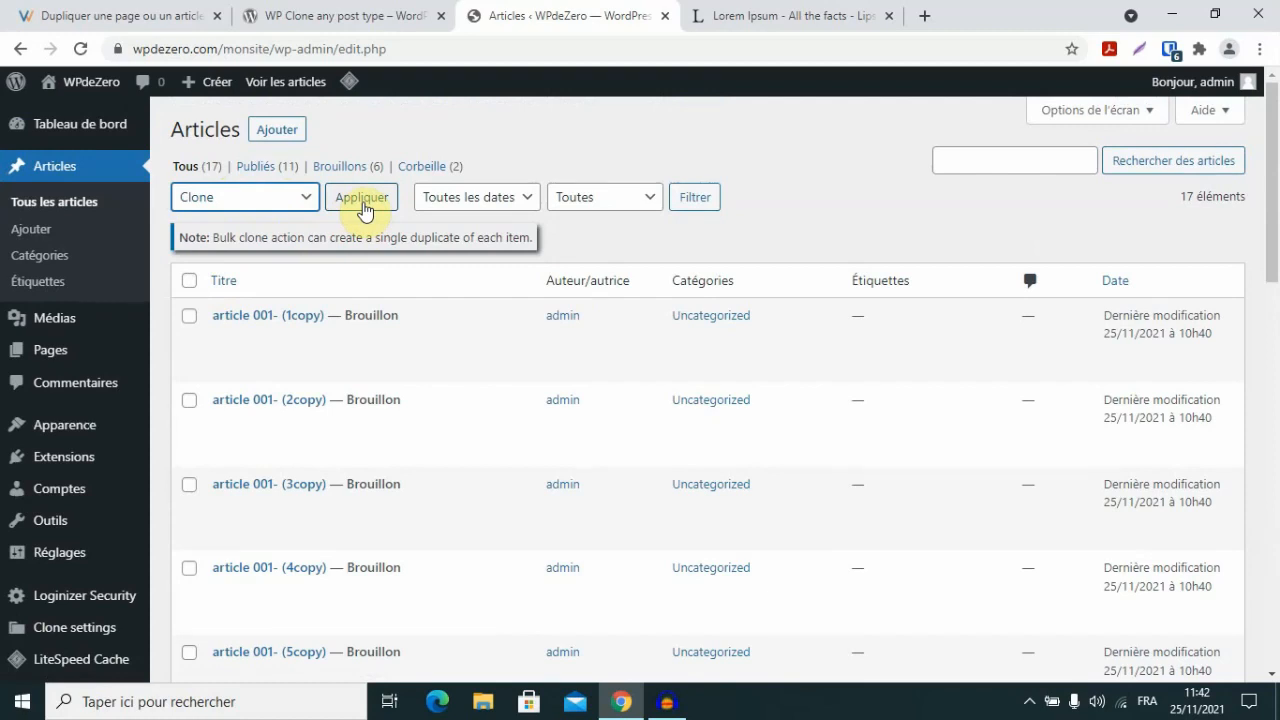
pyautogui.click(363, 209)
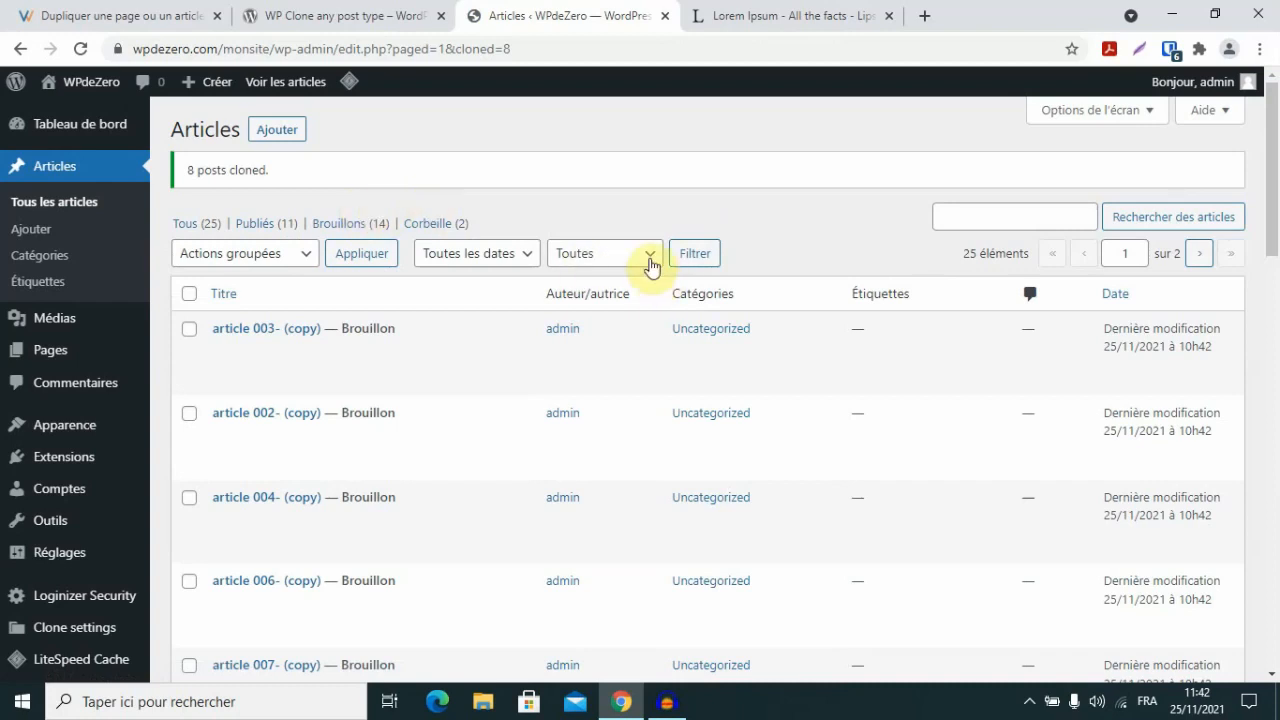
# - Reload the list of all articles and look through the draft copies of articles 002 to 009
pyautogui.moveTo(135, 128)
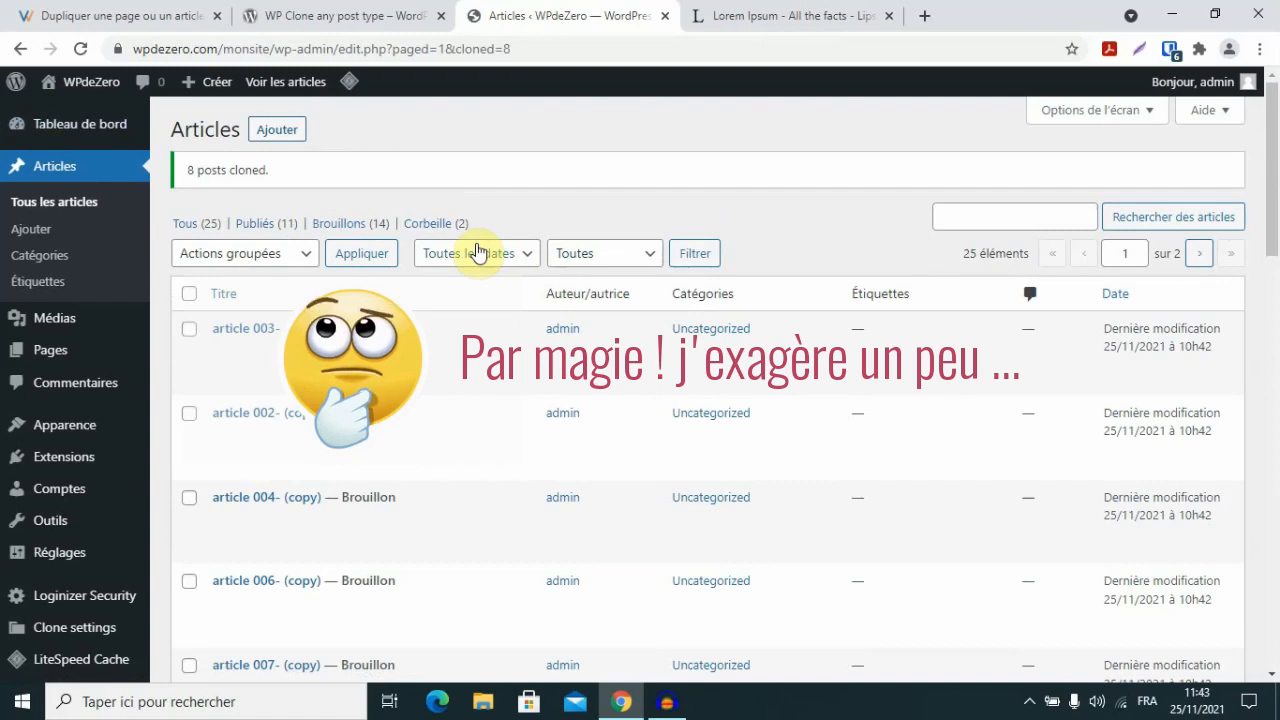
pyautogui.scroll(-1, 541, 360)
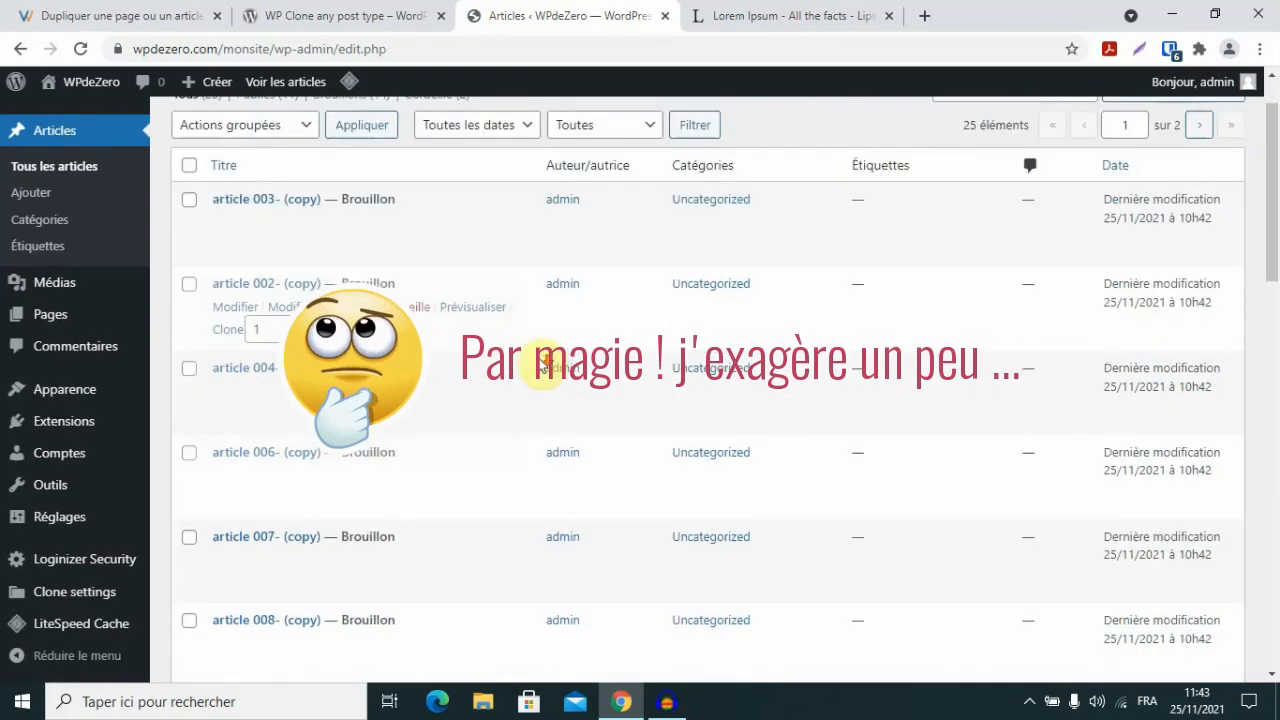
pyautogui.scroll(-3, 541, 360)
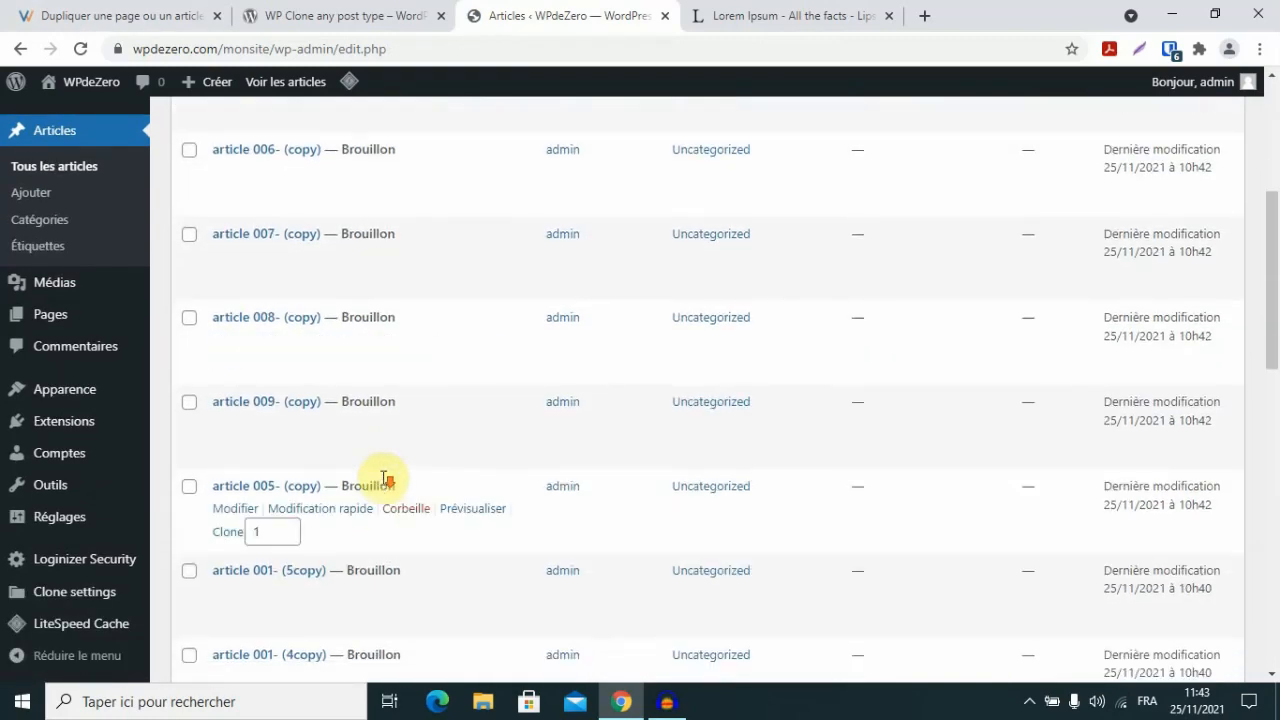
pyautogui.scroll(5, 390, 476)
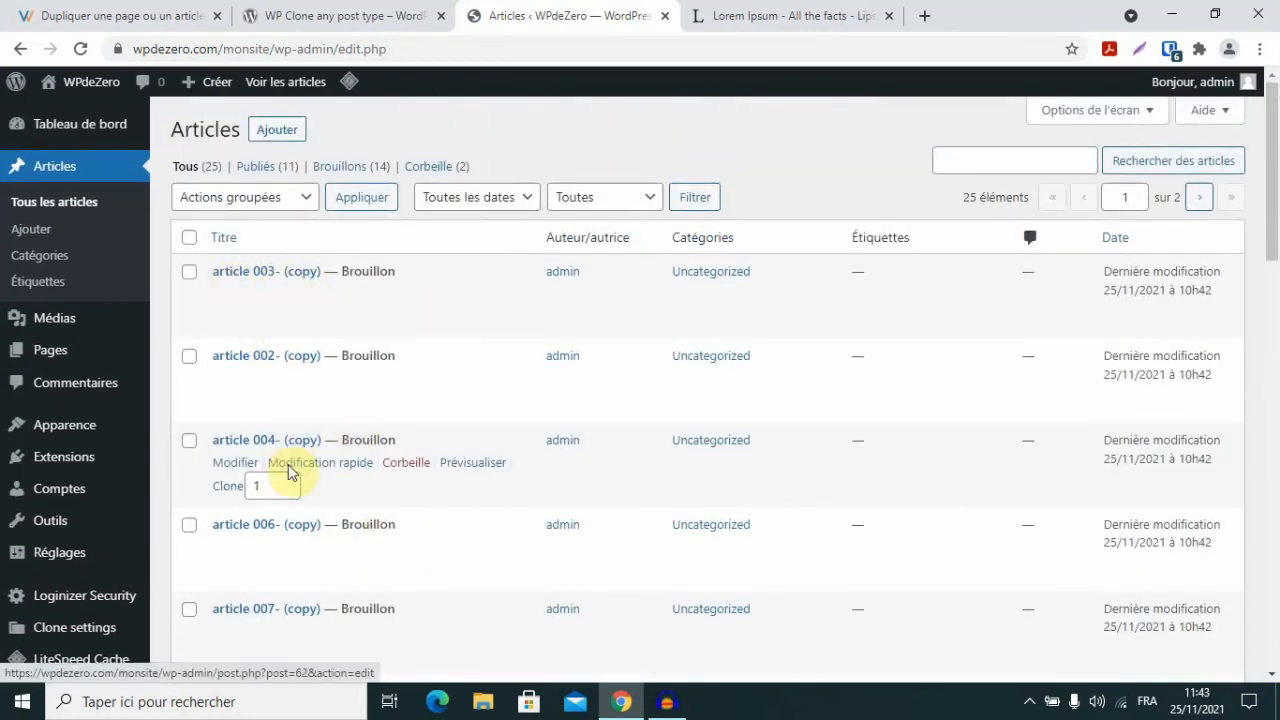
pyautogui.scroll(-1, 371, 580)
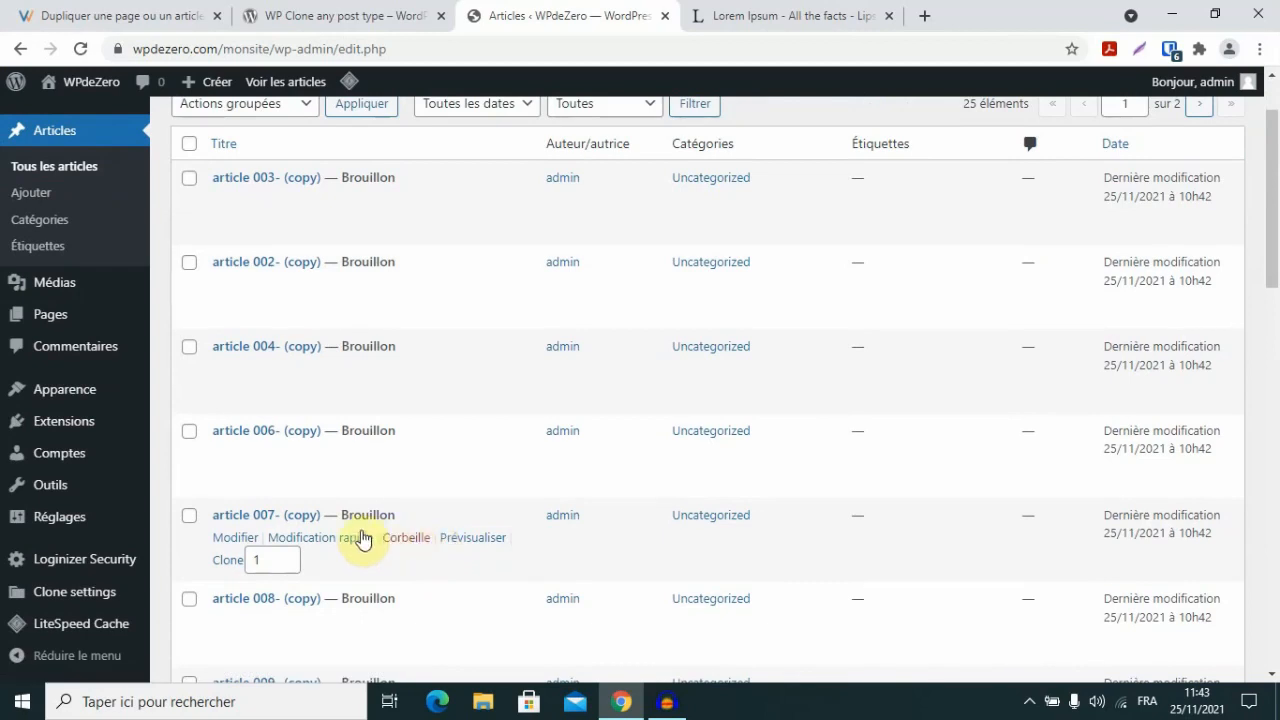
pyautogui.scroll(-1, 362, 540)
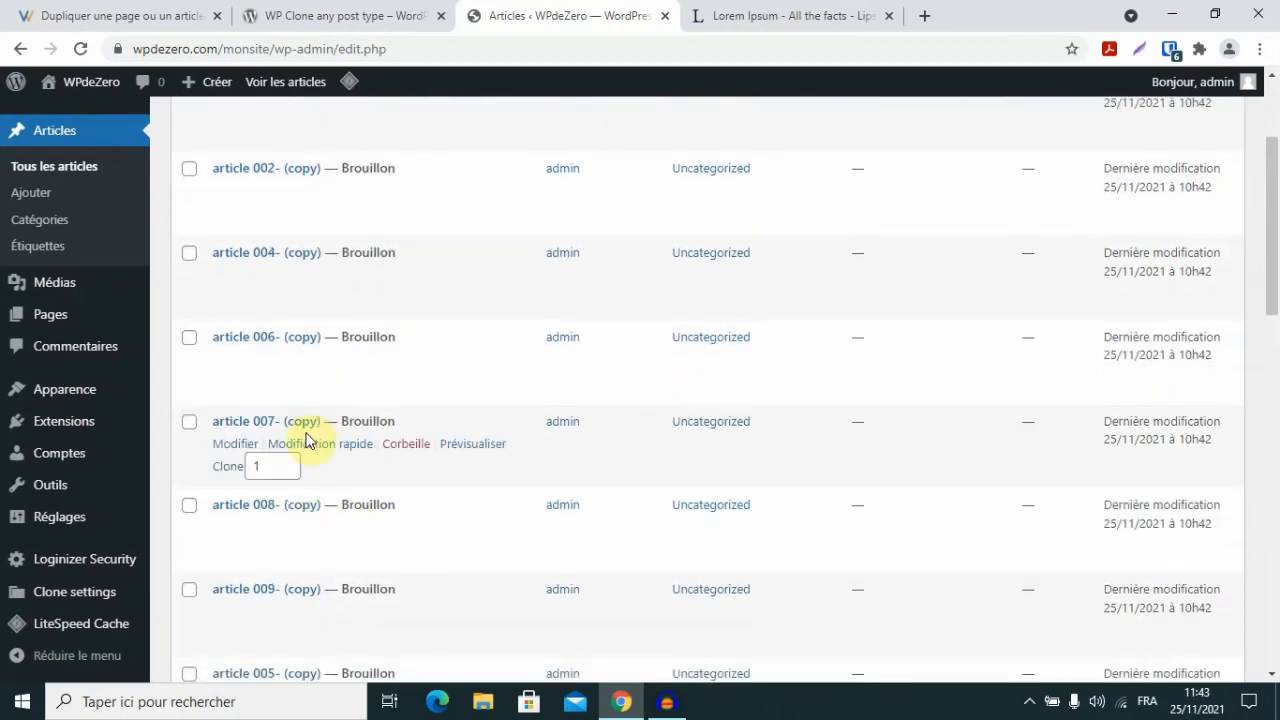
pyautogui.scroll(-1, 410, 438)
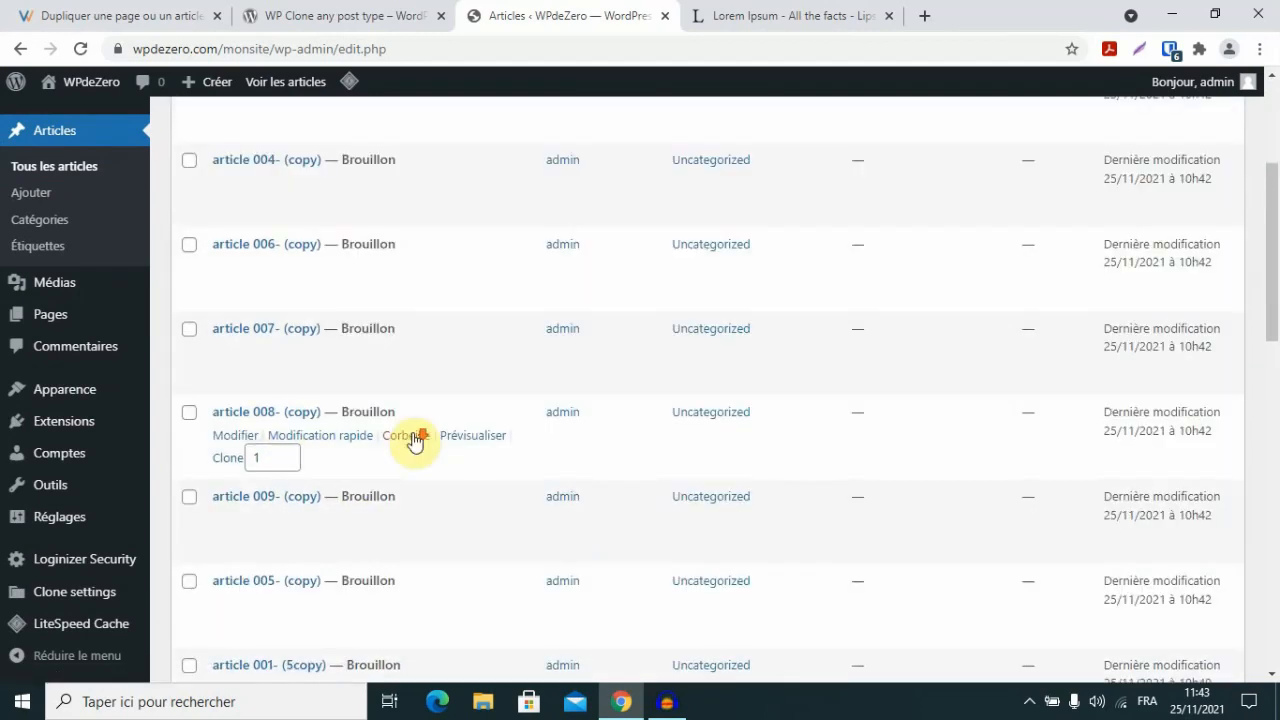
pyautogui.scroll(-1, 505, 440)
pyautogui.scroll(4, 514, 437)
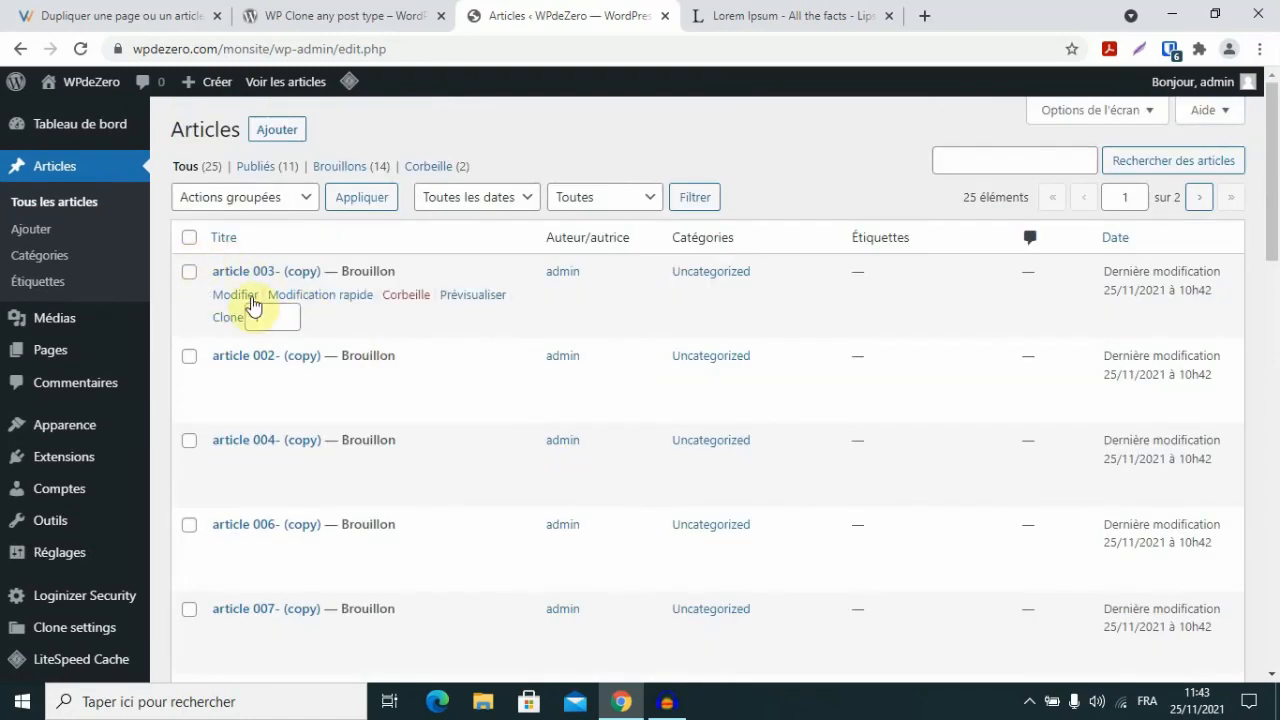
# - Open the draft copy of article 003 for editing to examine its title and first paragraph, and return to the article list
pyautogui.click(236, 296)
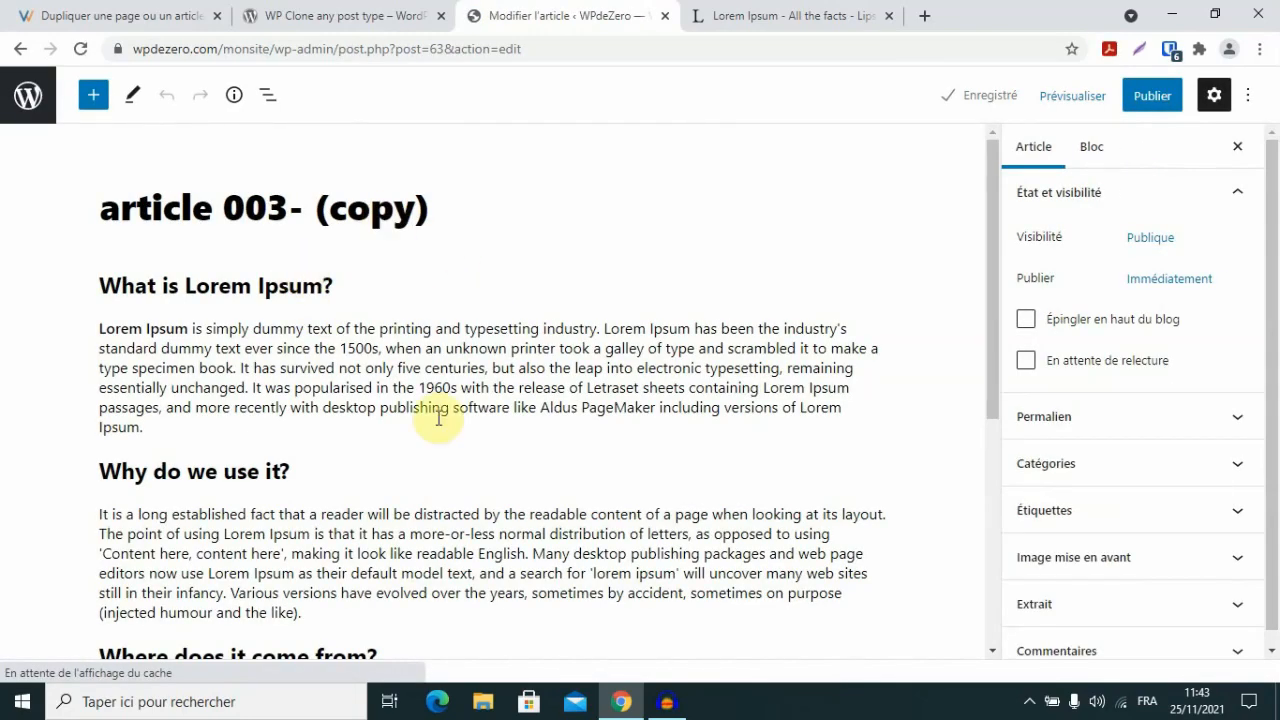
pyautogui.click(486, 343)
pyautogui.click(366, 203)
pyautogui.click(418, 368)
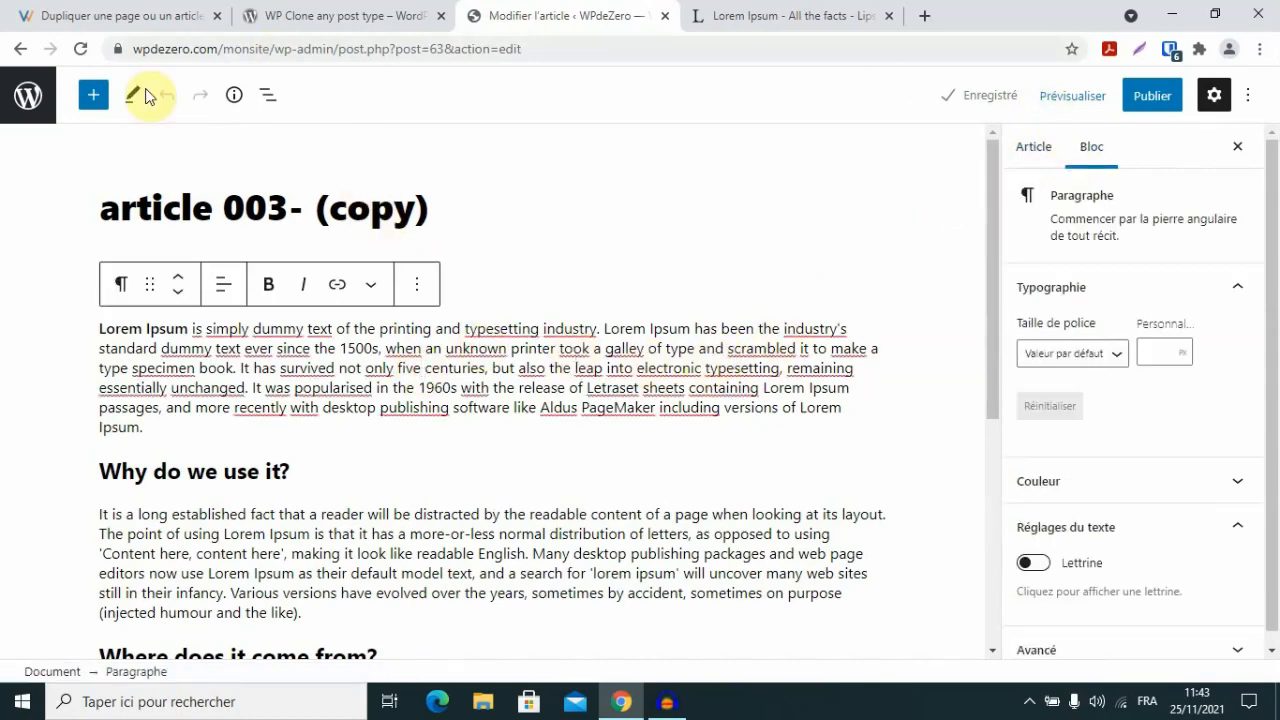
pyautogui.click(14, 97)
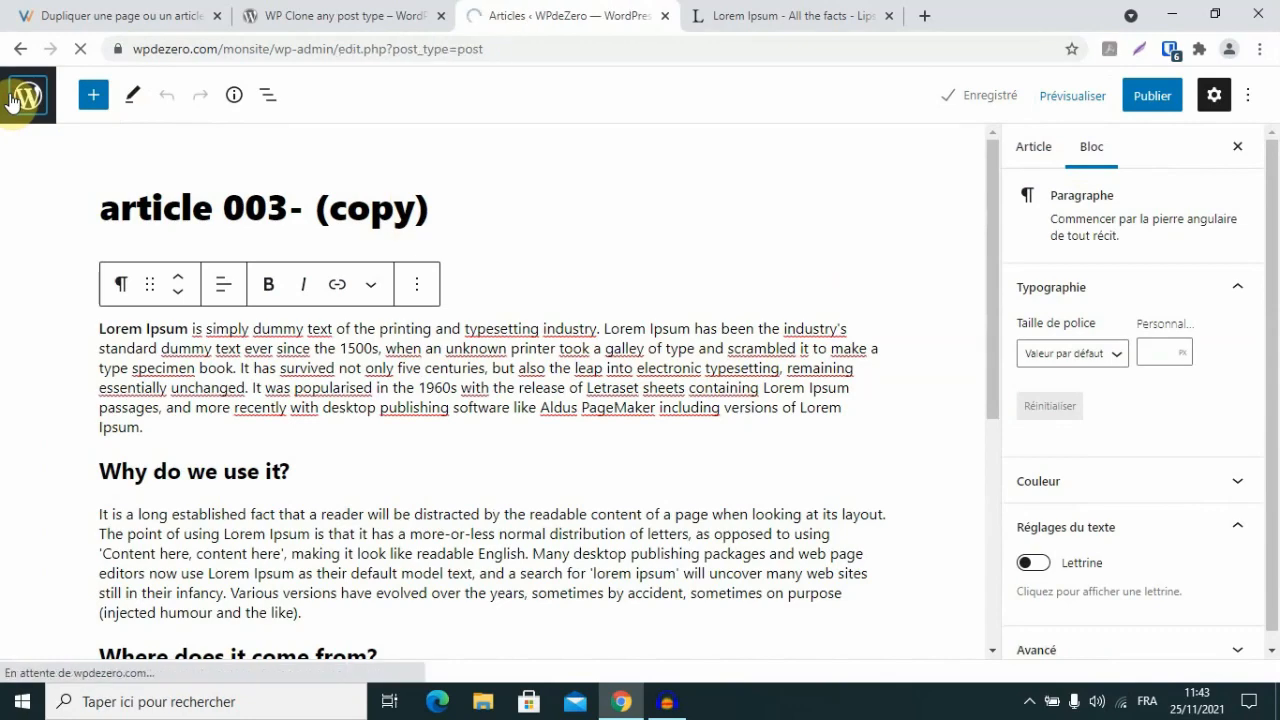